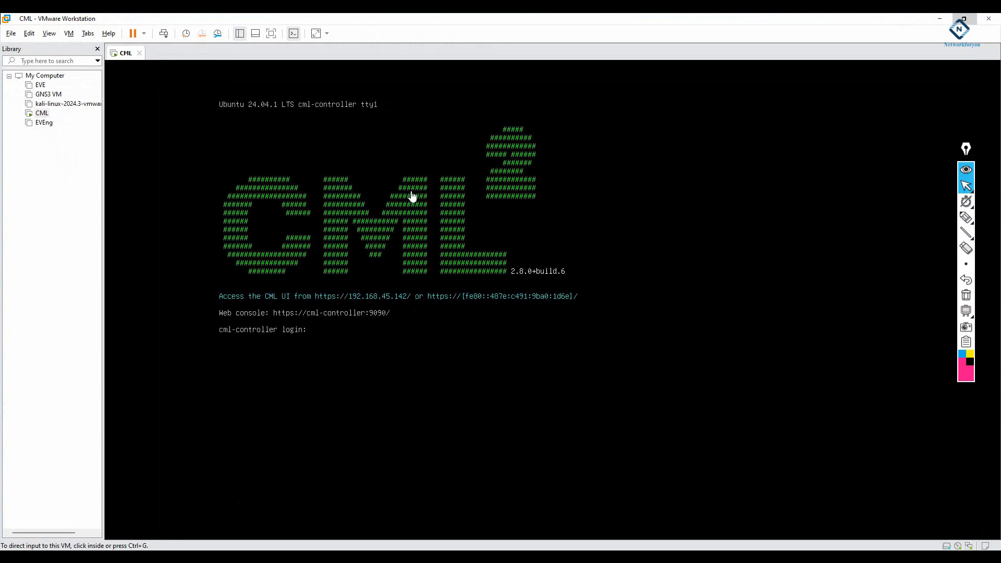
- Log into the CML web interface at 192.168.45.142 with the saved username and the account password
click(395, 311)
click(197, 560)
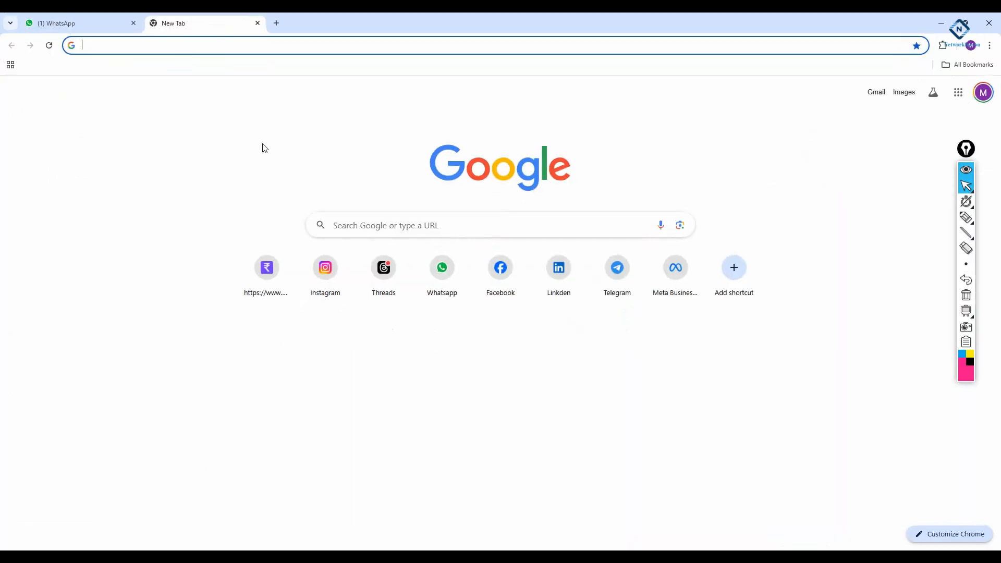
text(192.168.45.128/#/login)
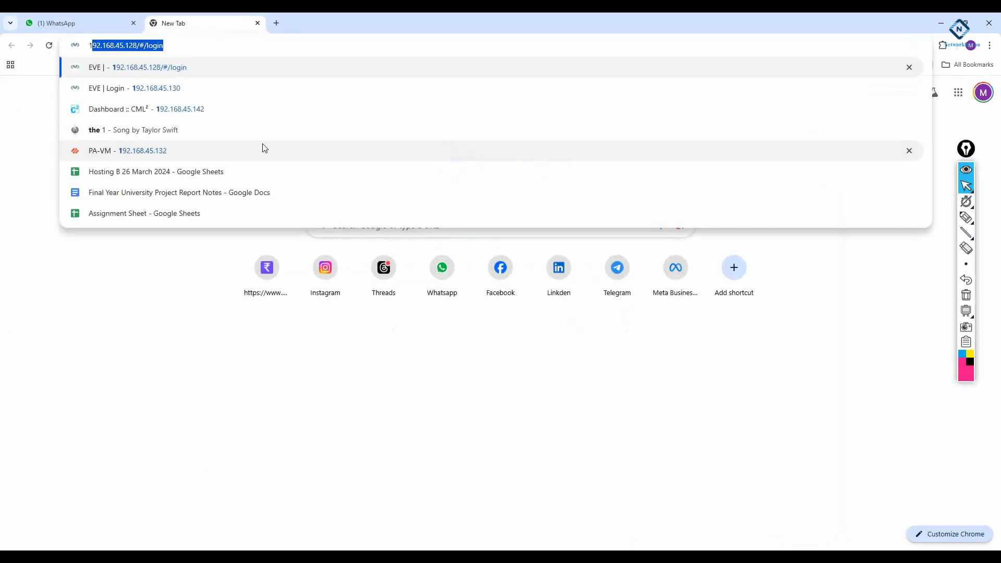
click(259, 112)
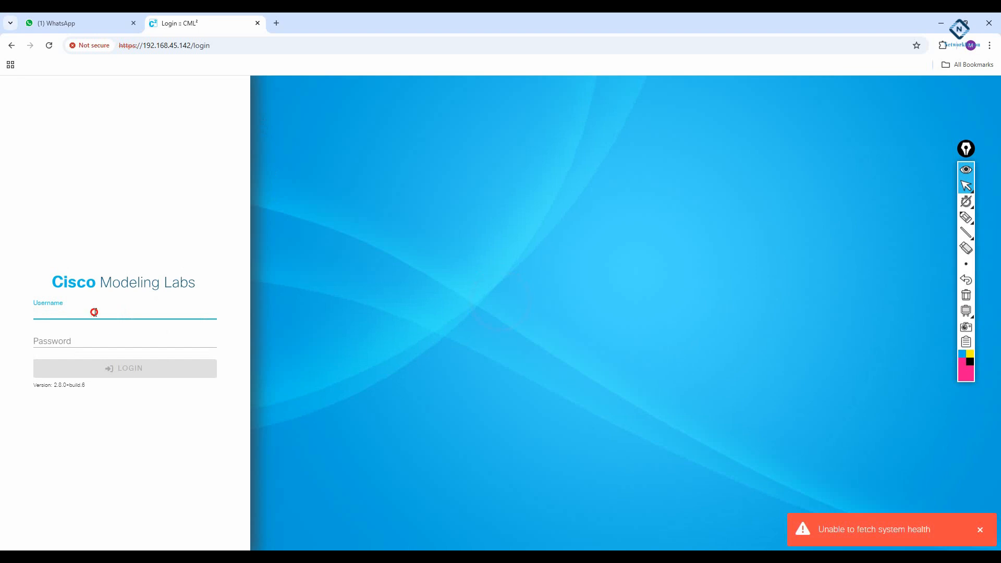
click(109, 333)
click(96, 336)
text(admin)
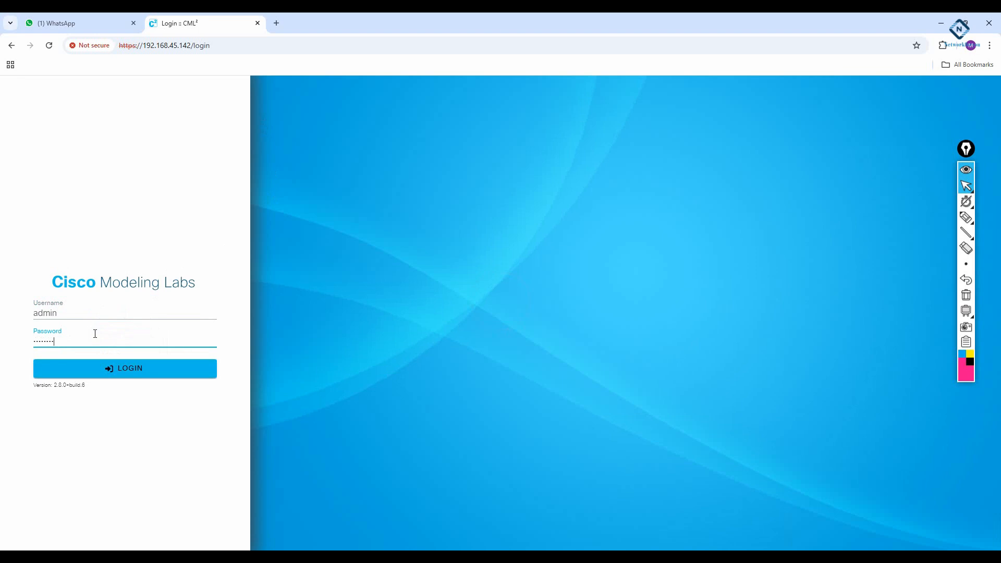
key(Return)
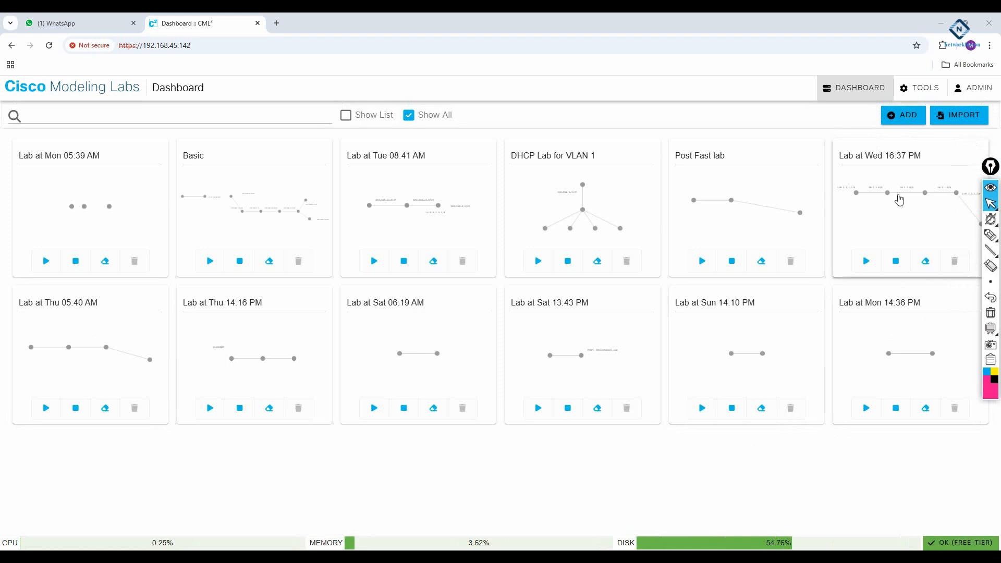
- Rename the 'Lab at Mon 14:36 PM' lab card to 'LACP Lab'
click(920, 302)
drag(919, 303, 810, 307)
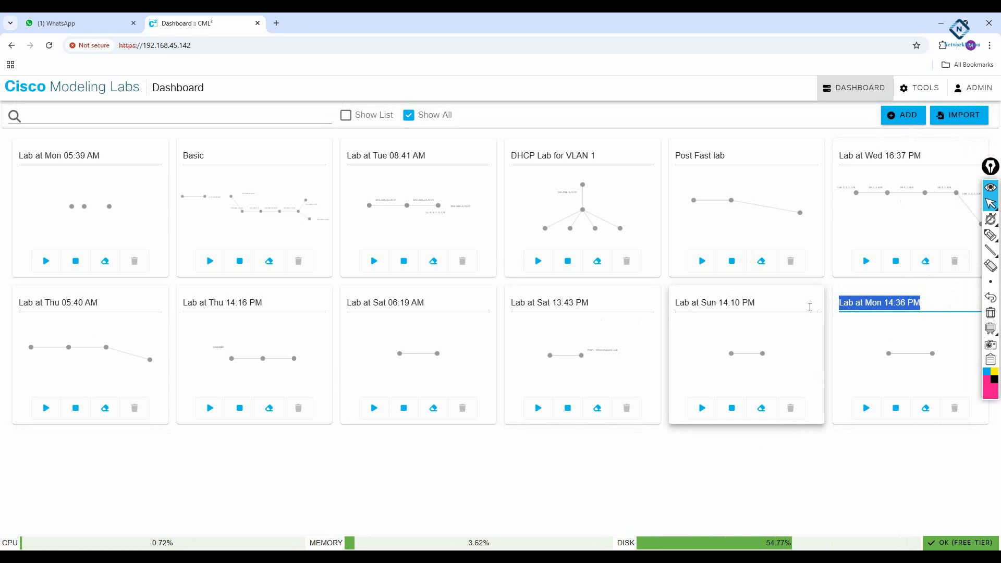
text(LACP Lab)
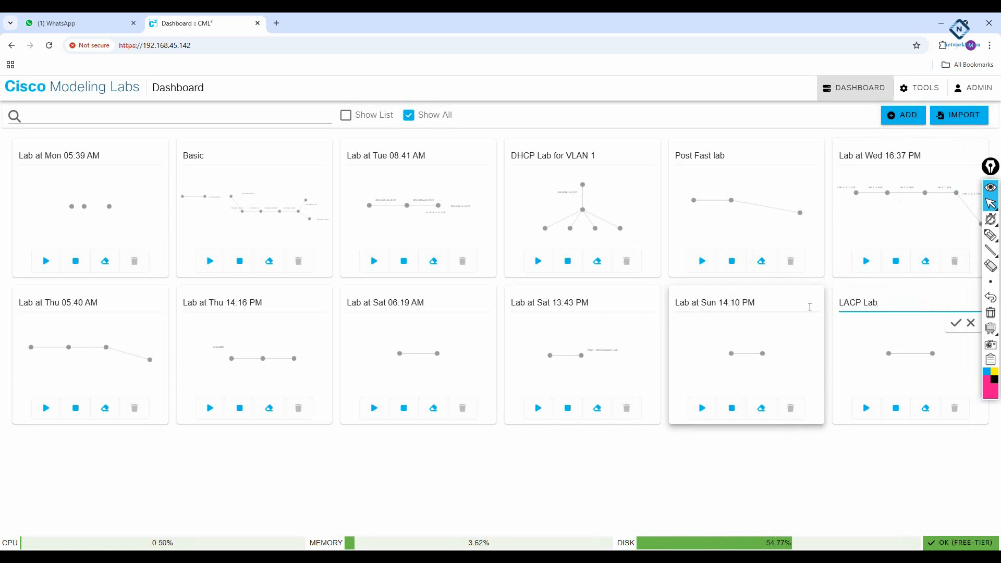
click(956, 323)
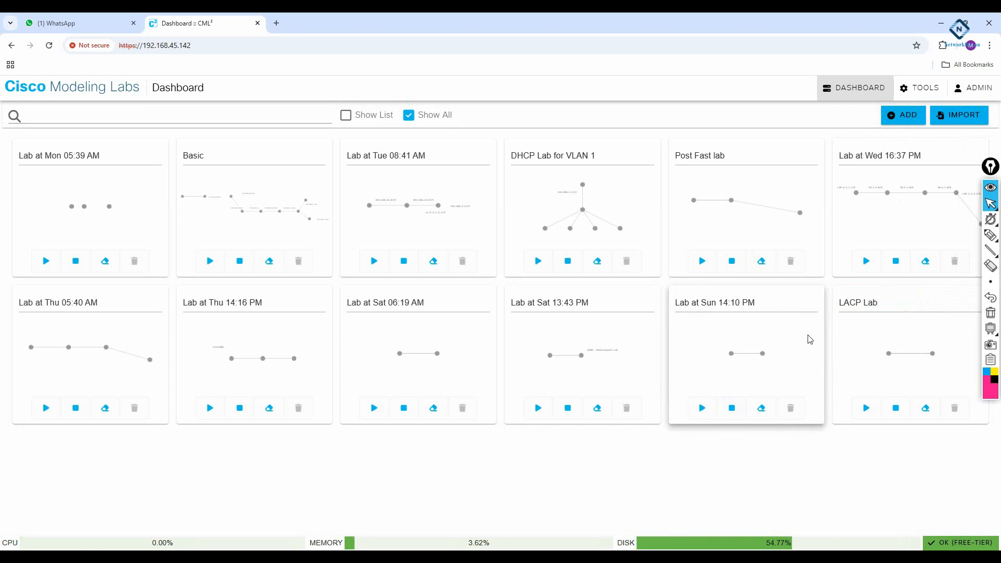
- Create a new lab, enlarge its canvas, and place IOL router iol-0 on it
click(891, 115)
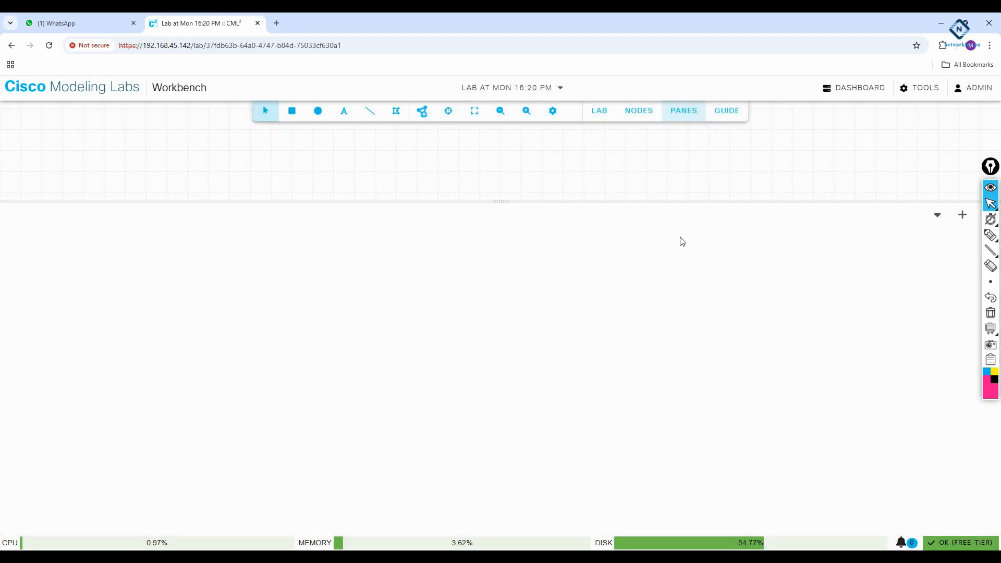
drag(485, 202, 505, 398)
click(422, 111)
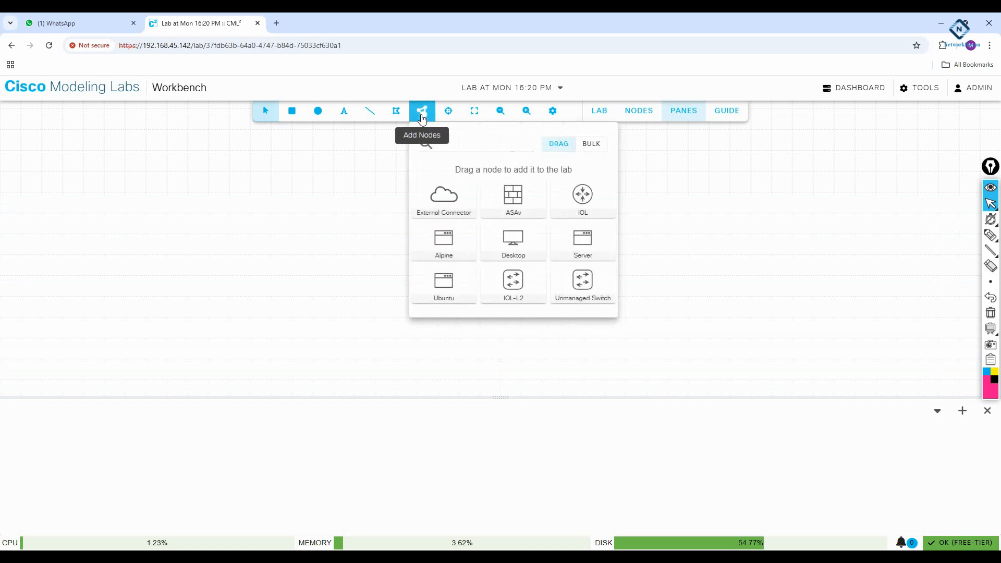
drag(585, 200, 115, 218)
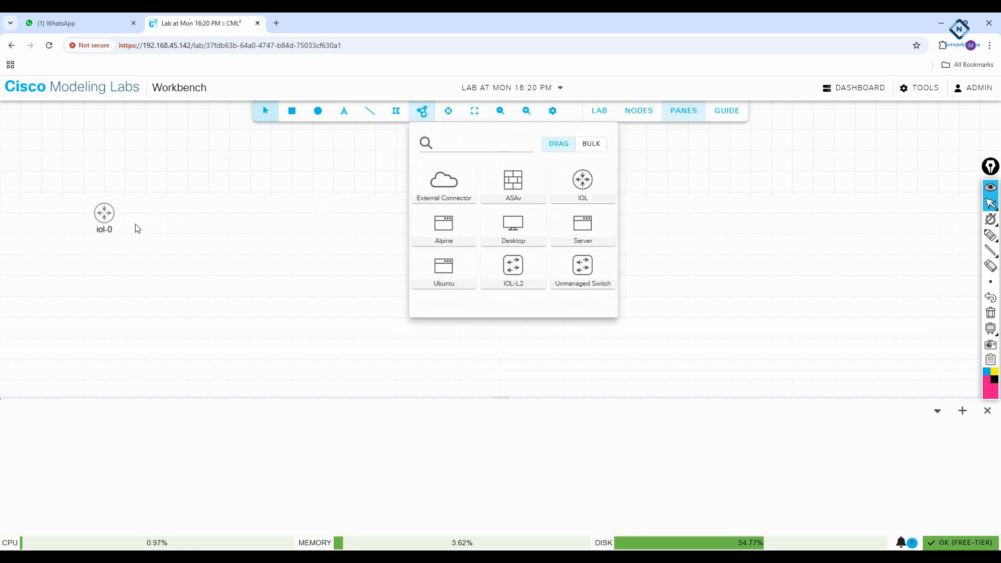
- Admit the waiting guest to the Google Meet call, then return to the lab
click(132, 561)
click(112, 521)
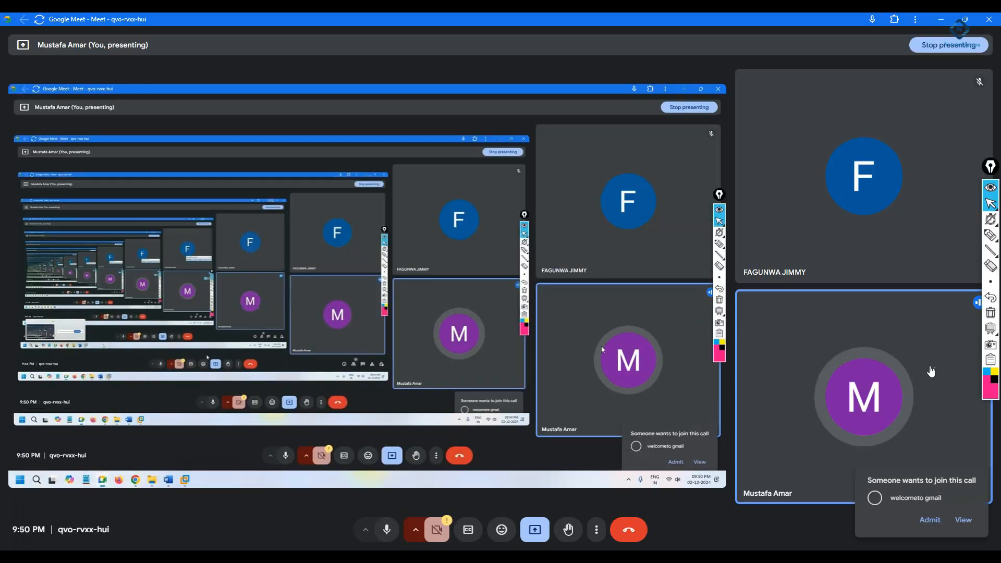
click(937, 491)
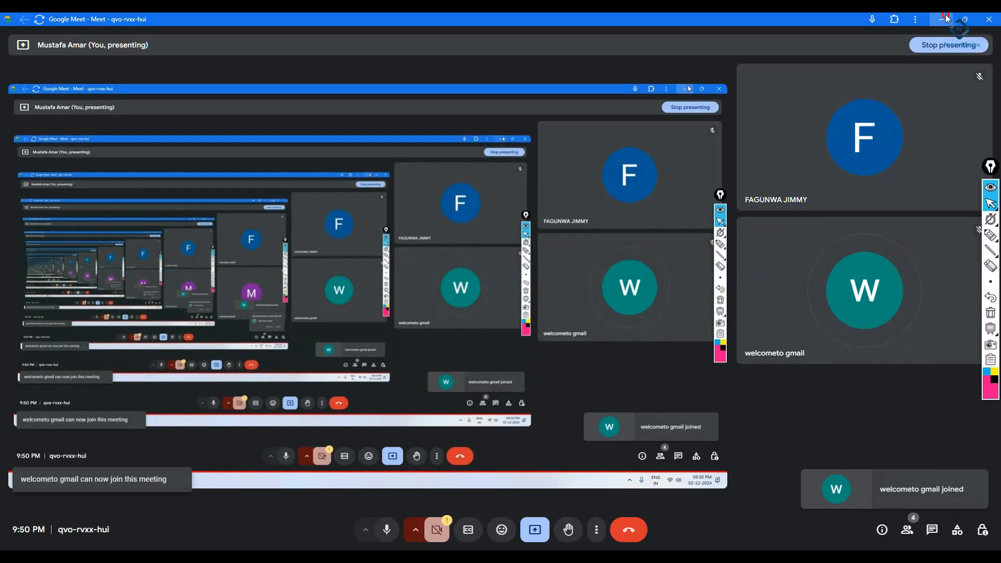
click(942, 20)
- Add four more IOL routers, iol-1 through iol-4, to the canvas
drag(574, 195, 221, 223)
drag(583, 180, 393, 156)
drag(581, 180, 394, 226)
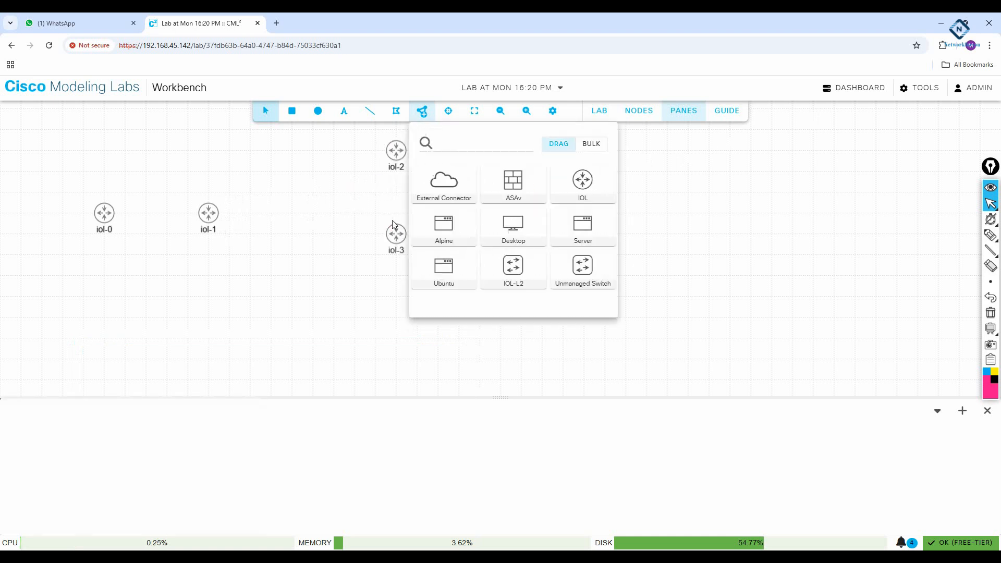
drag(583, 186, 396, 338)
click(192, 174)
- Arrange iol-0 and iol-1 in a row with iol-2 to iol-4 in a column, then reload
drag(115, 218, 73, 197)
drag(210, 216, 189, 195)
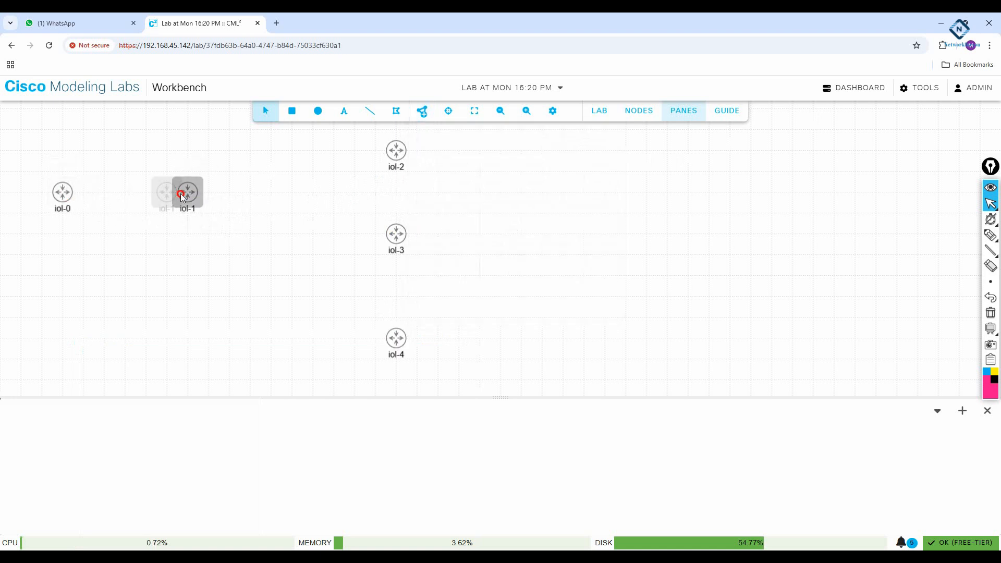
drag(395, 151, 366, 141)
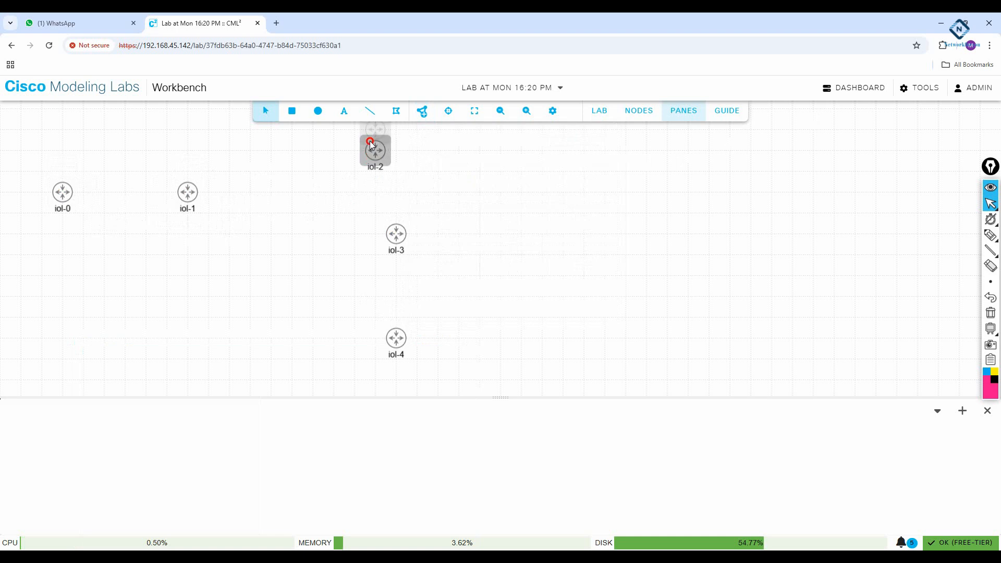
drag(397, 230, 378, 230)
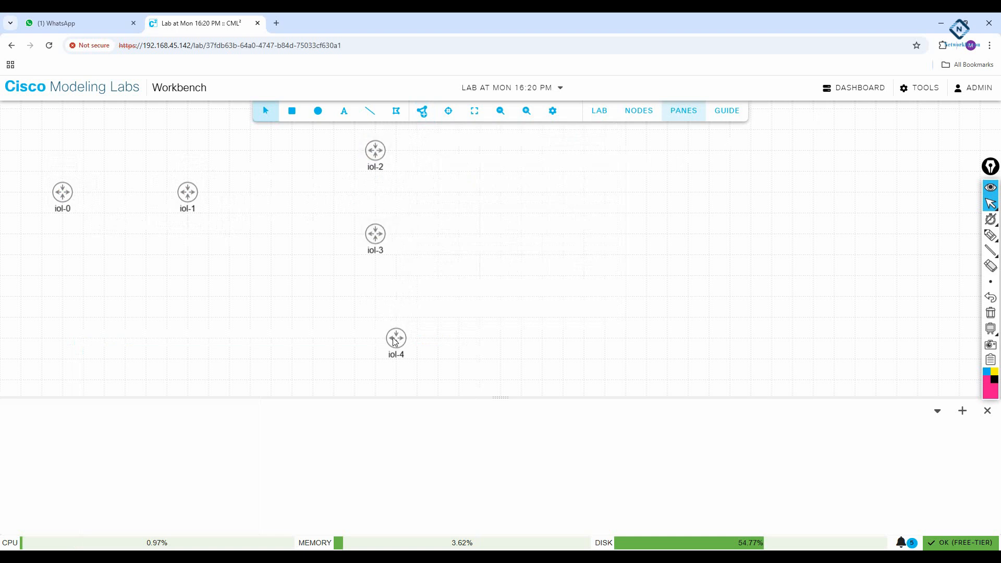
drag(405, 342, 384, 321)
right_click(62, 198)
click(73, 171)
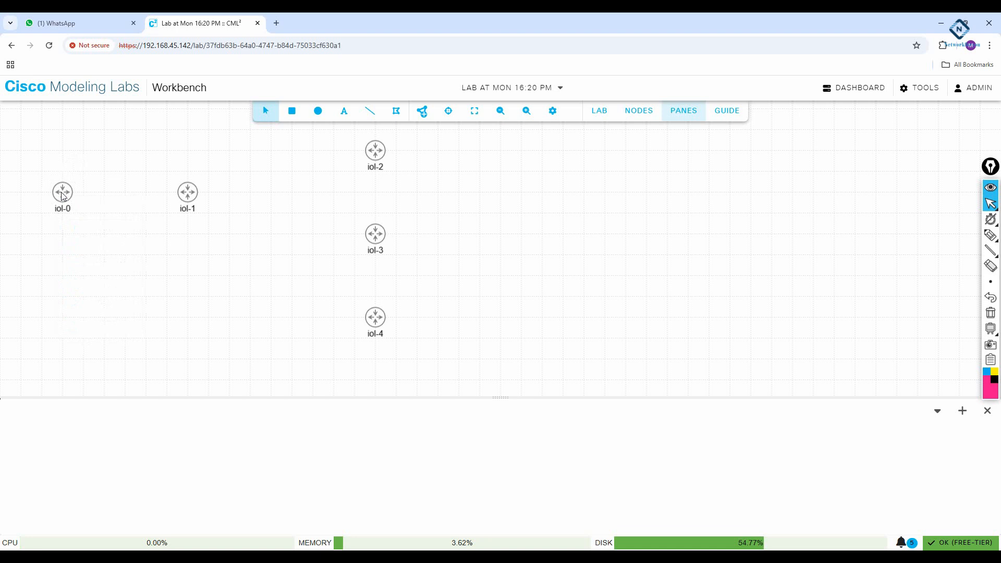
click(93, 166)
click(49, 45)
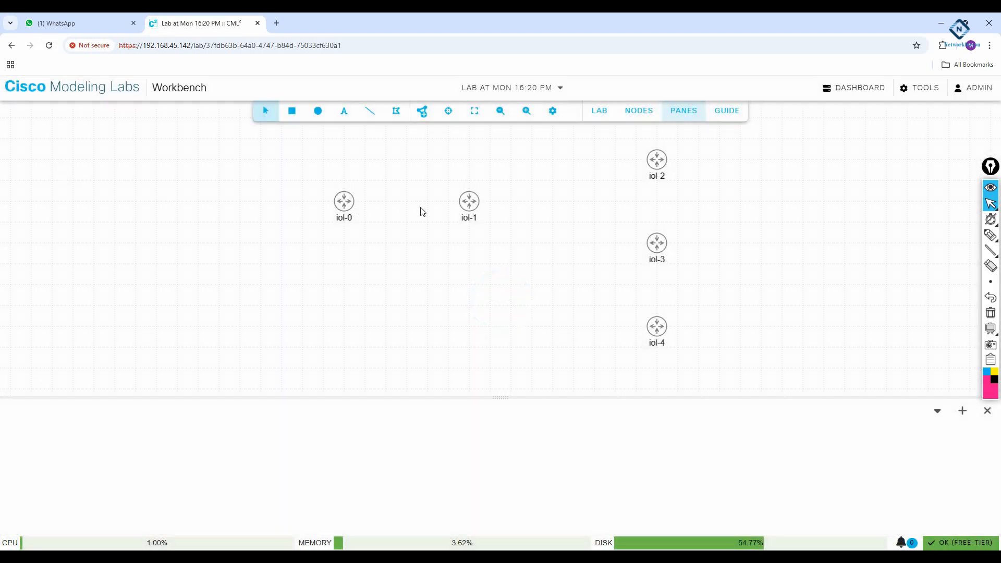
- Shift the topology left and realign iol-2, iol-3 and iol-4 into a tidy column
click(340, 207)
drag(340, 207, 341, 203)
mouse_move(393, 161)
mouse_down()
mouse_move(165, 151)
mouse_move(84, 163)
mouse_up()
mouse_move(155, 209)
mouse_down()
mouse_move(154, 224)
mouse_move(153, 211)
mouse_up()
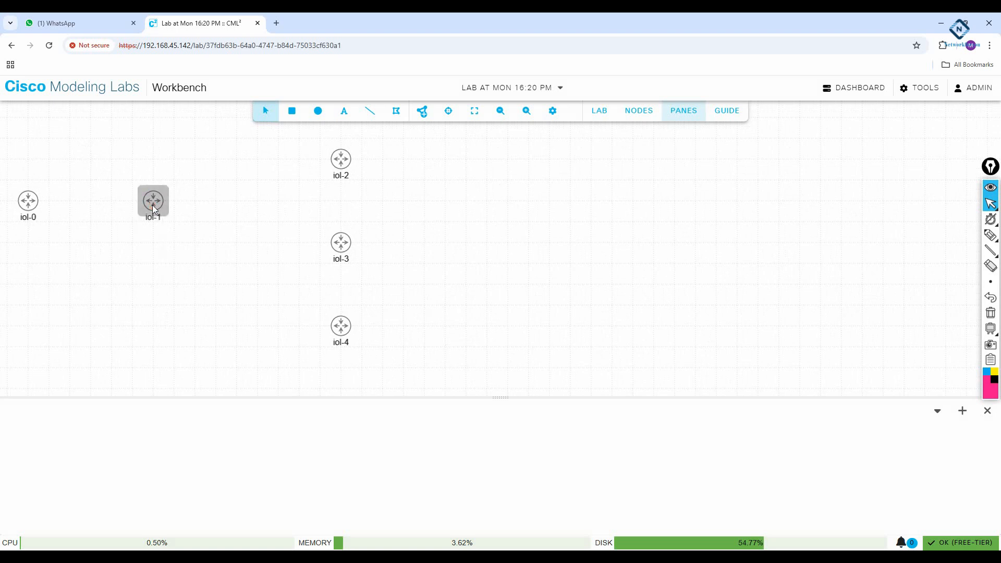
drag(343, 165, 301, 143)
drag(340, 241, 304, 223)
drag(341, 328, 301, 307)
right_click(29, 204)
click(429, 246)
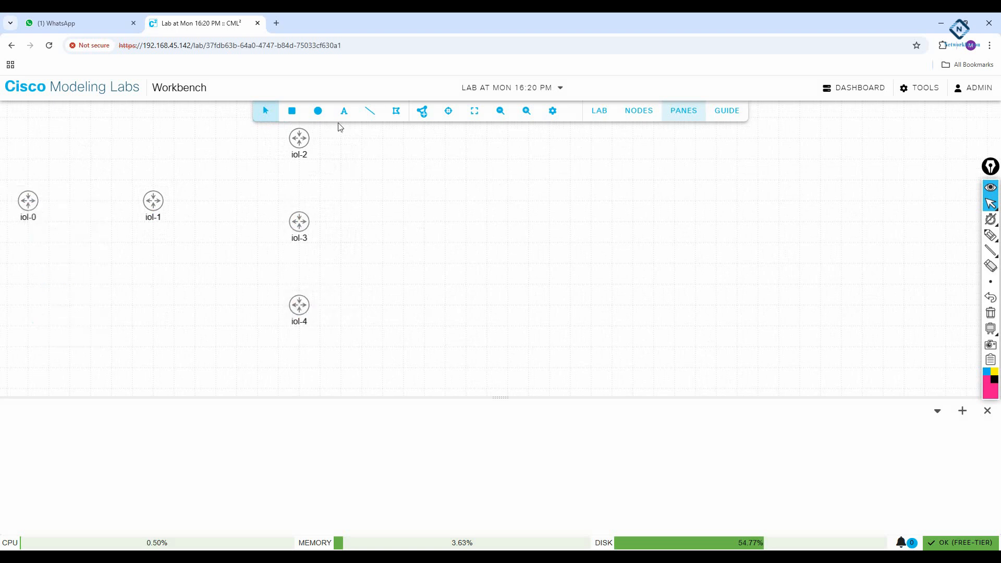
- Start all routers from the LAB menu, with iol-0 booting first and the rest queued
click(605, 116)
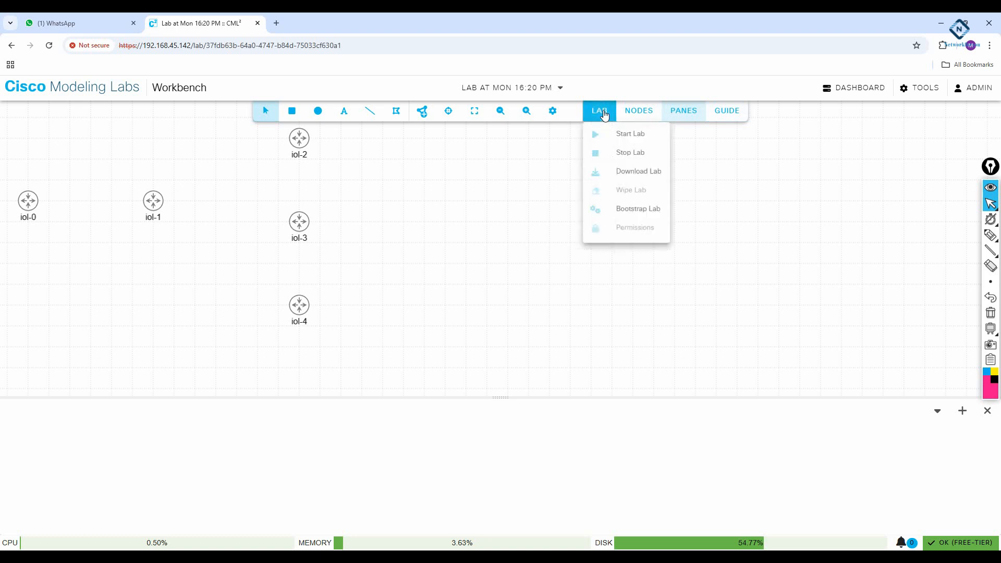
click(618, 133)
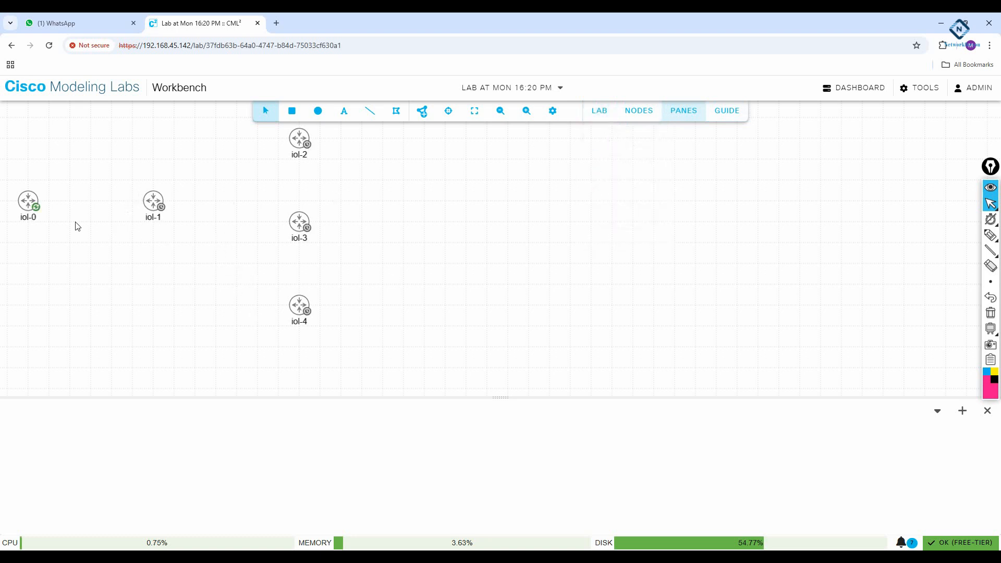
right_click(27, 207)
click(121, 160)
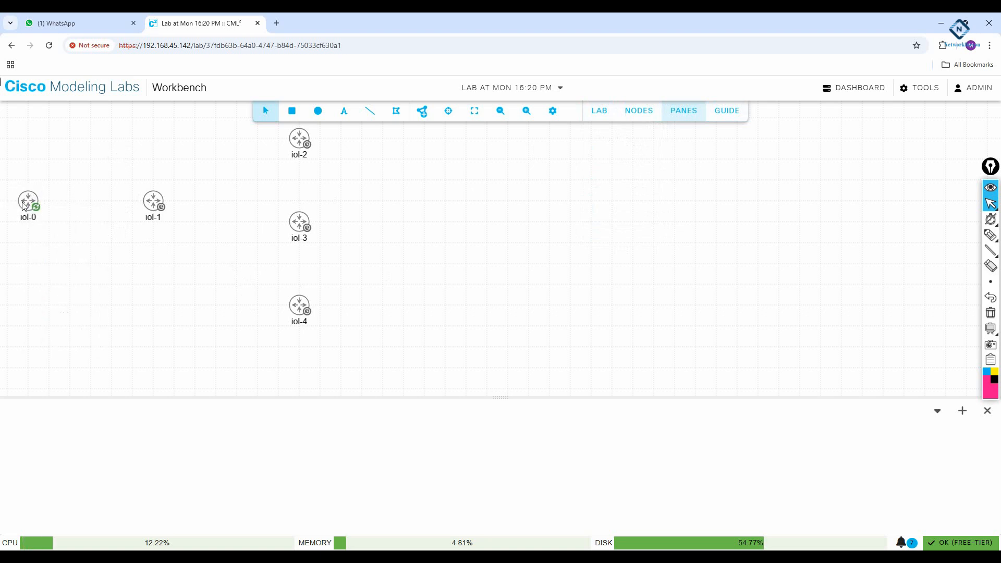
click(25, 205)
- Rename iol-0 to R1 and iol-1 to R2 in their node settings
click(530, 217)
drag(547, 217, 519, 218)
text(R1)
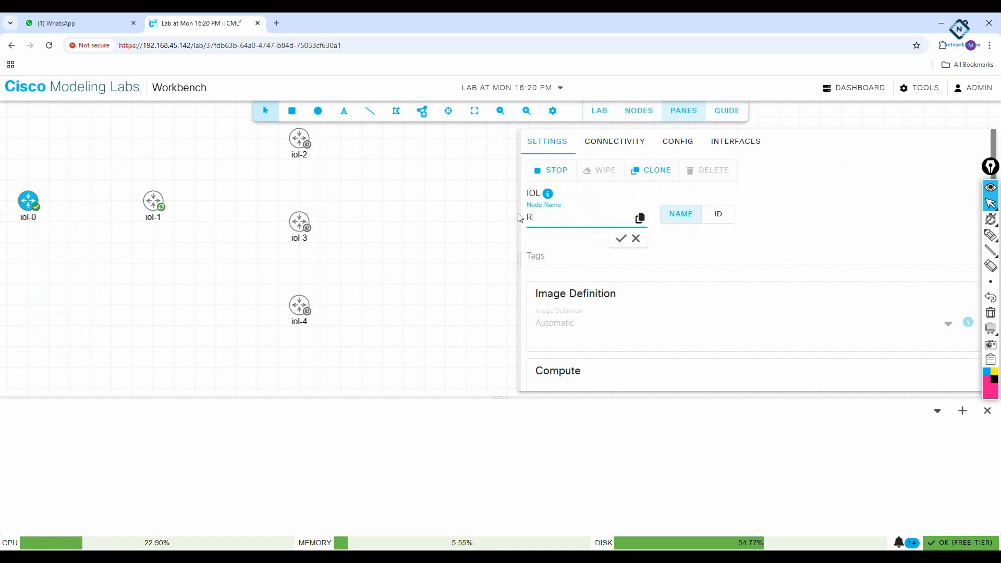
click(621, 239)
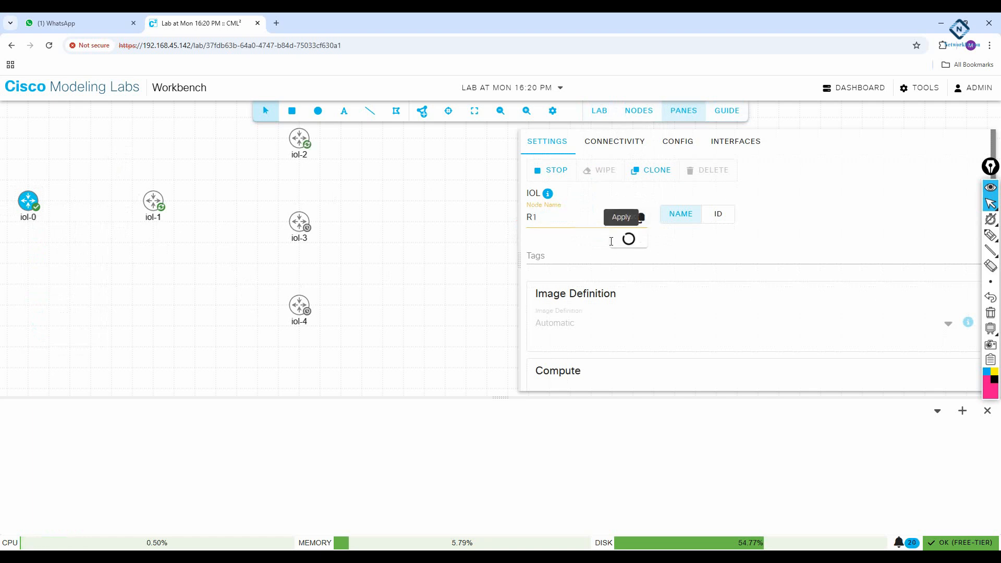
right_click(158, 209)
click(186, 184)
click(154, 206)
drag(556, 218, 469, 218)
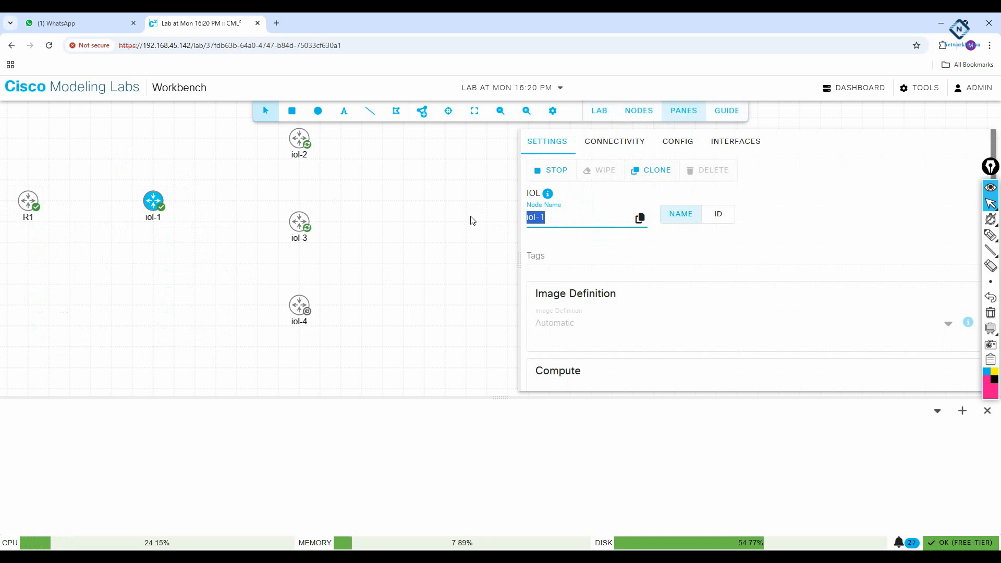
text(R2)
click(620, 239)
click(390, 191)
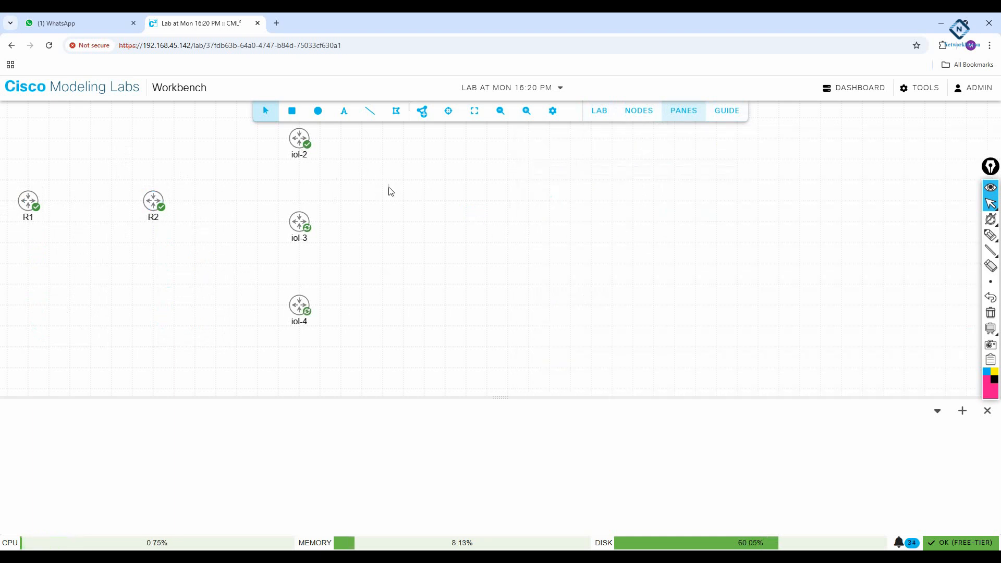
- Rename iol-2 to R3 and iol-3 to R4
click(306, 148)
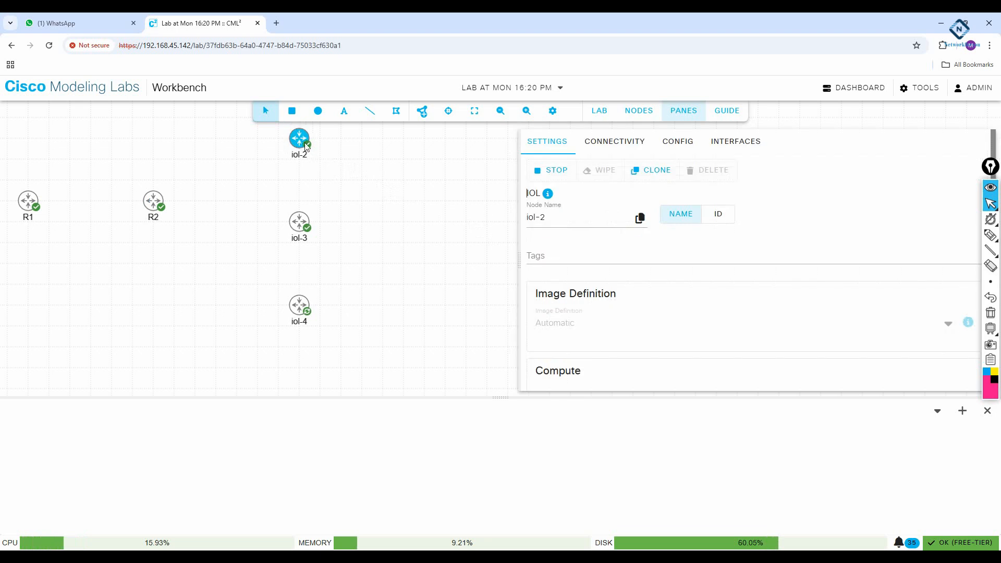
drag(557, 216, 525, 216)
text(R3)
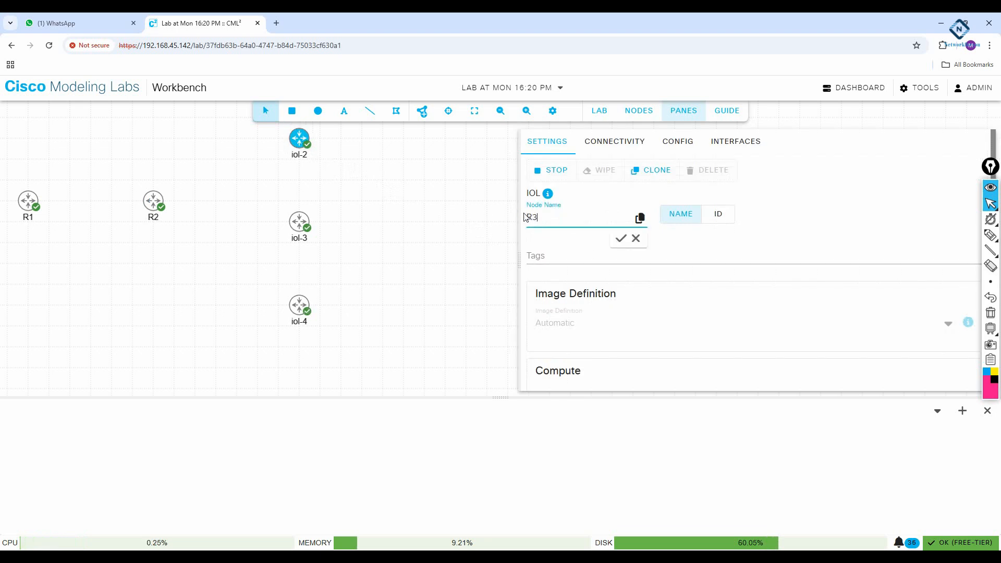
click(622, 238)
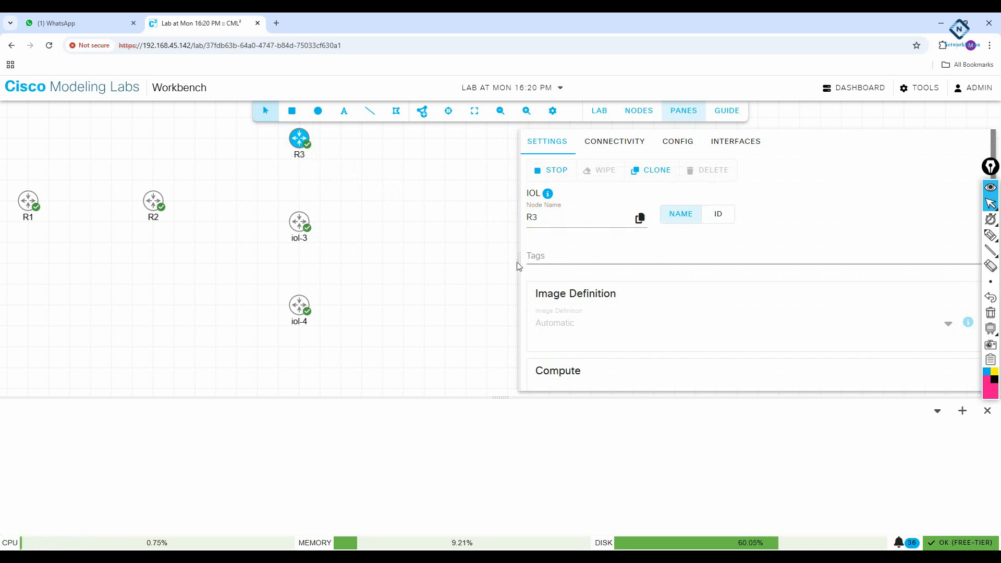
click(364, 258)
click(300, 222)
click(554, 219)
drag(554, 219, 528, 218)
text(R)
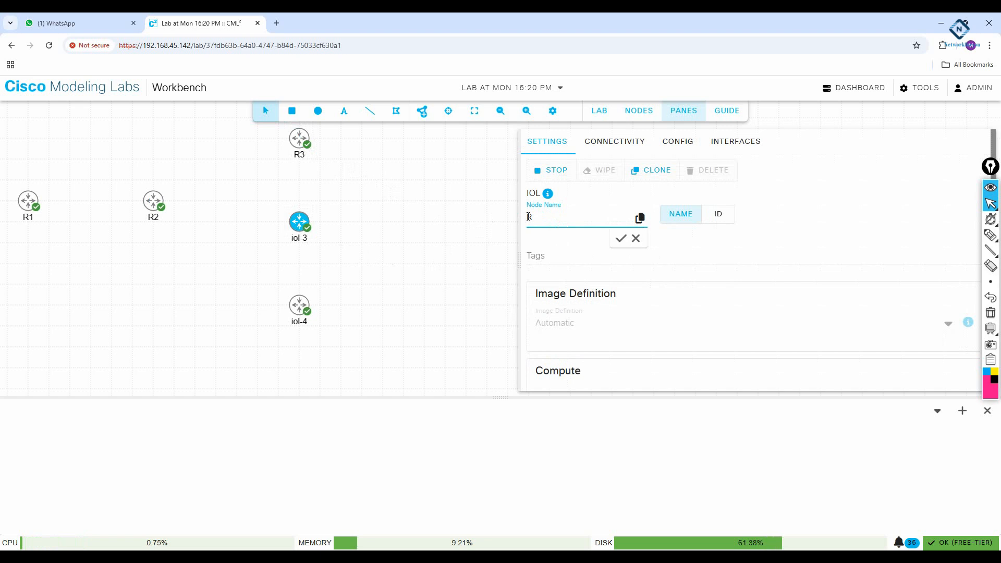
text(4)
click(621, 238)
click(318, 309)
- Rename iol-4 to R5
click(300, 313)
click(563, 217)
drag(563, 217, 521, 216)
text(R5)
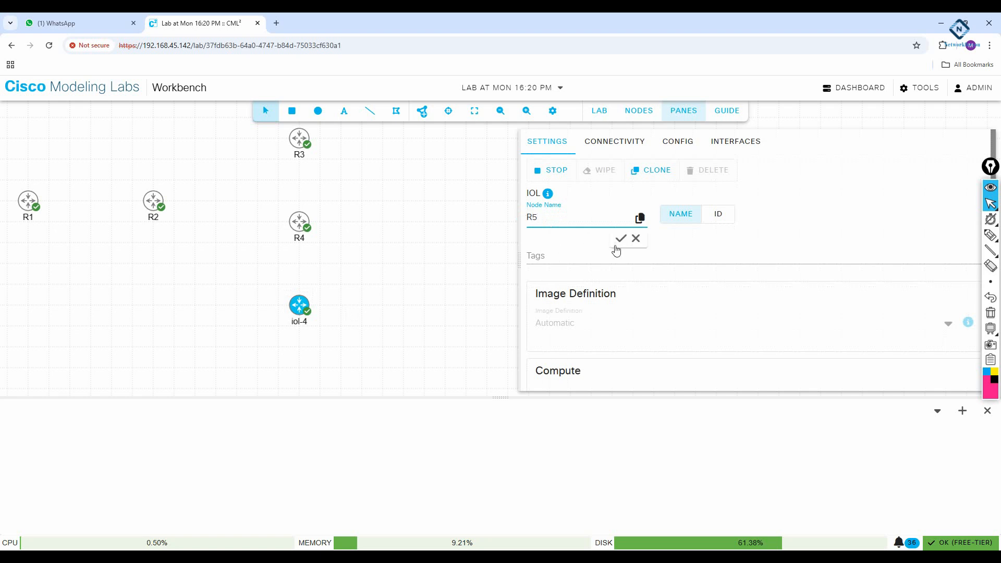
click(620, 239)
click(419, 258)
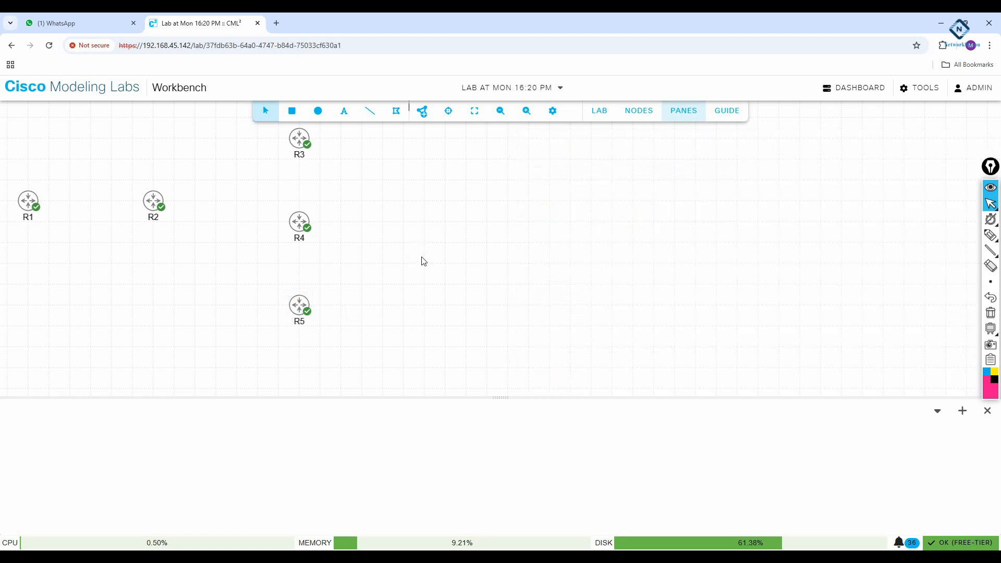
- Link R1 to R2 on E0/0 and R2 E0/1 to R3
right_click(30, 205)
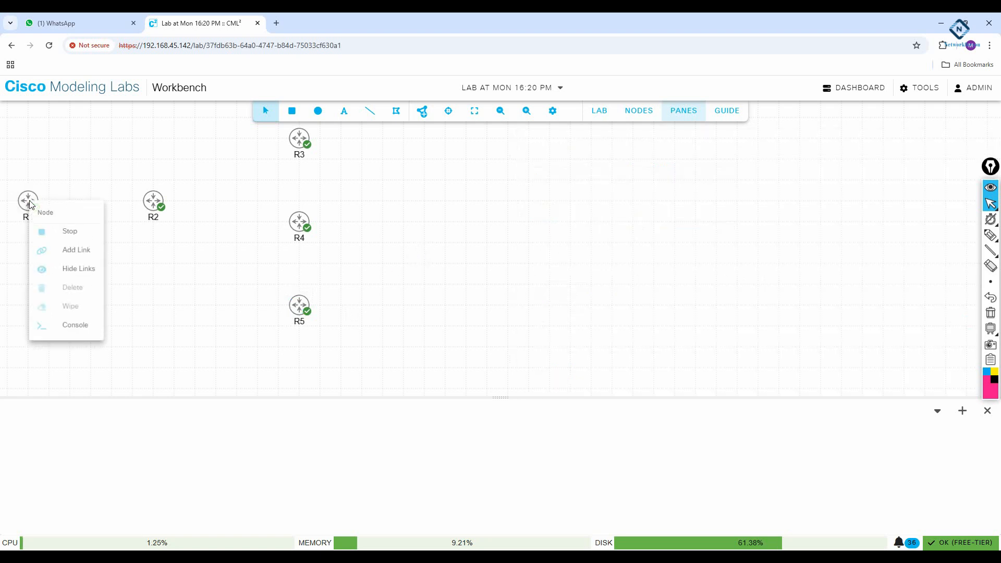
click(68, 247)
click(157, 209)
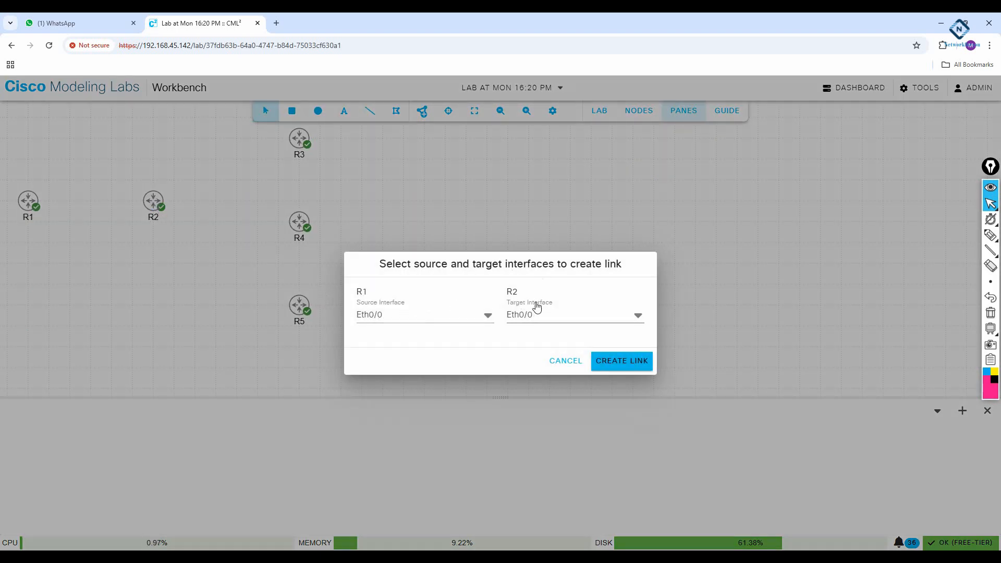
click(621, 360)
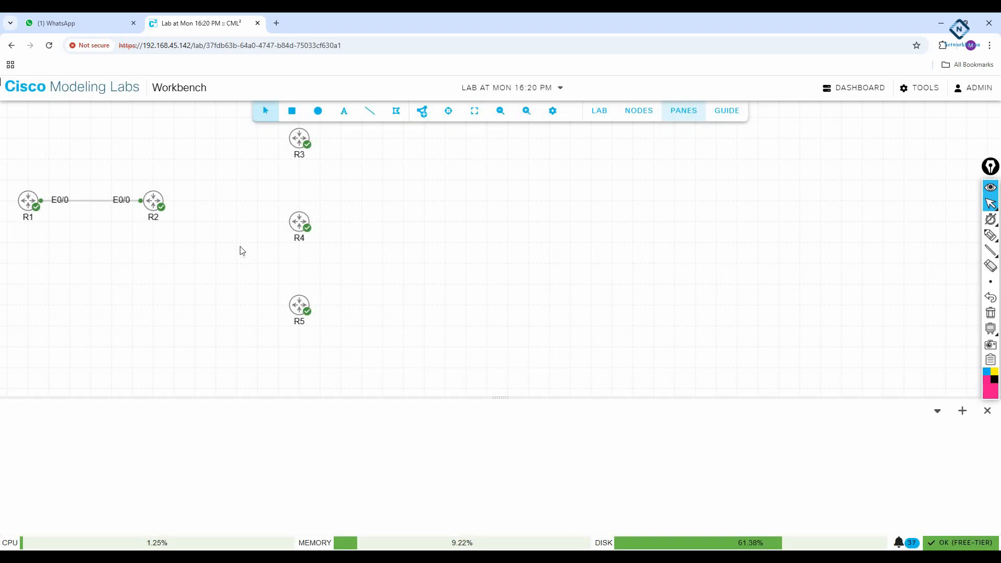
right_click(157, 205)
click(203, 252)
click(295, 140)
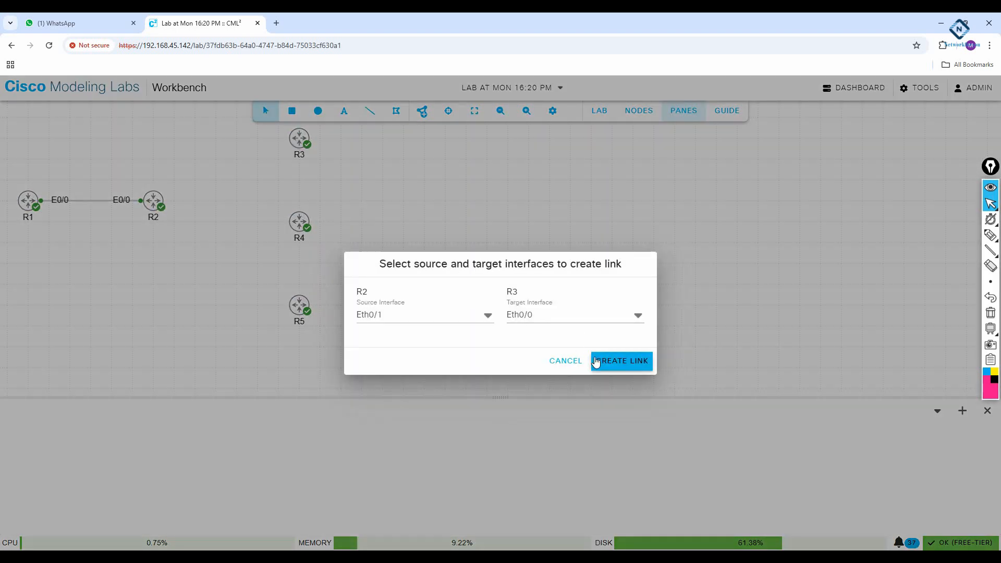
click(597, 359)
- Link R2 E0/2 to R4 and R2 E0/3 to R5
right_click(155, 205)
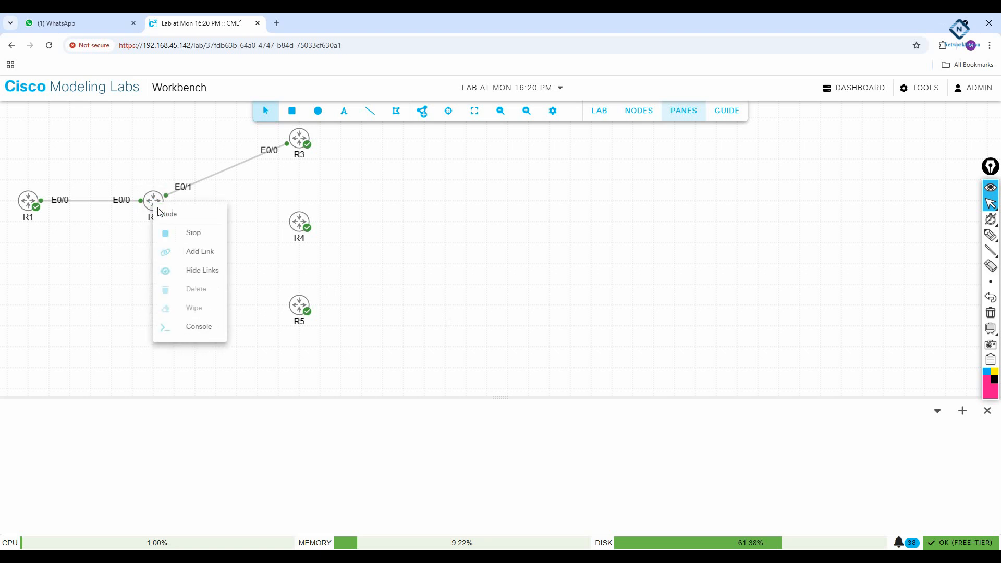
click(193, 251)
click(298, 224)
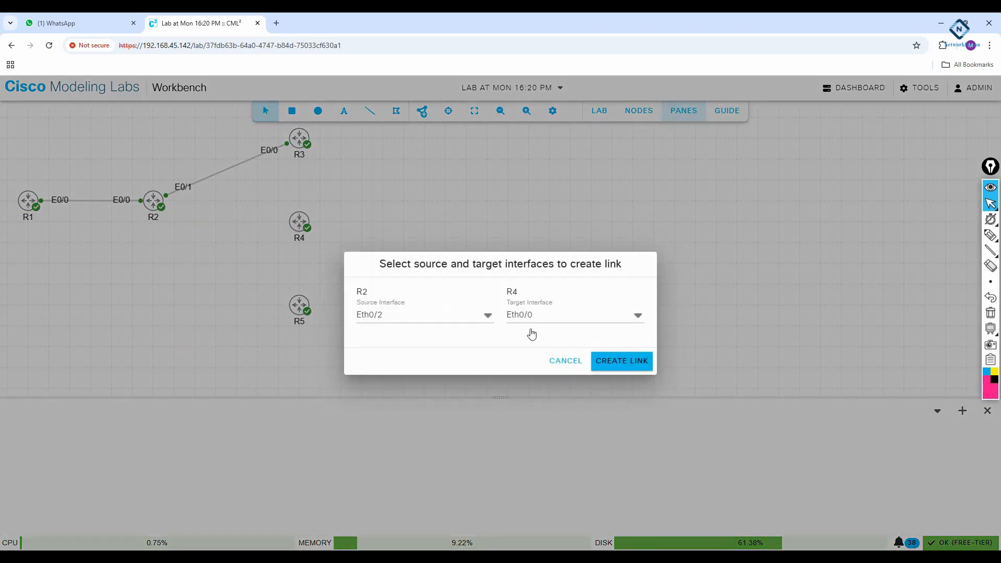
click(607, 363)
right_click(152, 207)
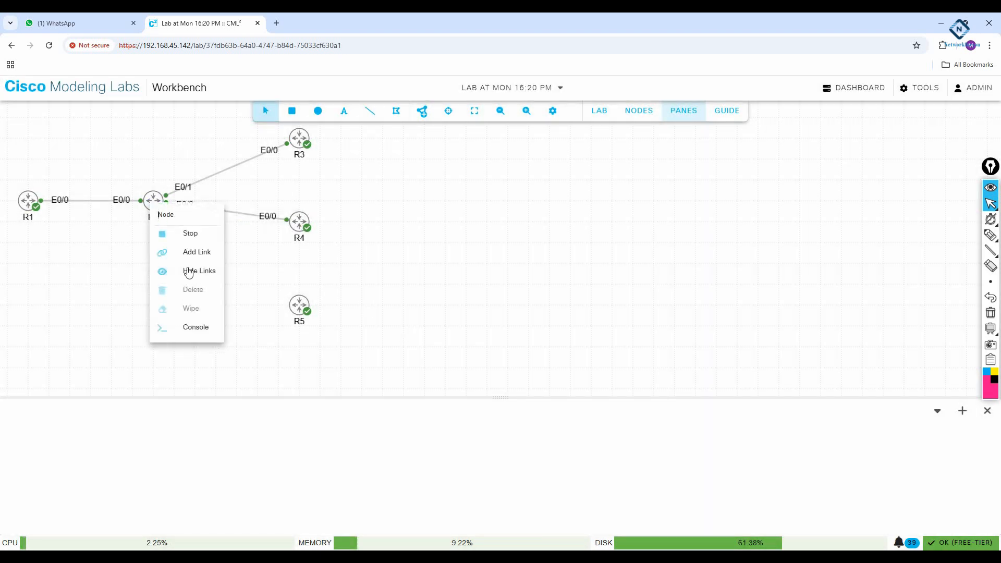
click(193, 252)
click(301, 307)
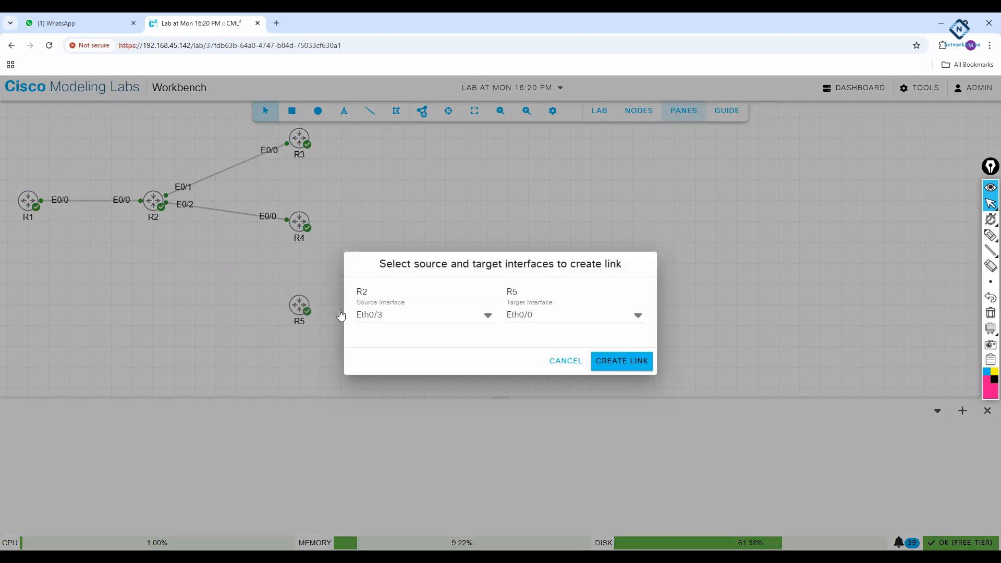
click(612, 362)
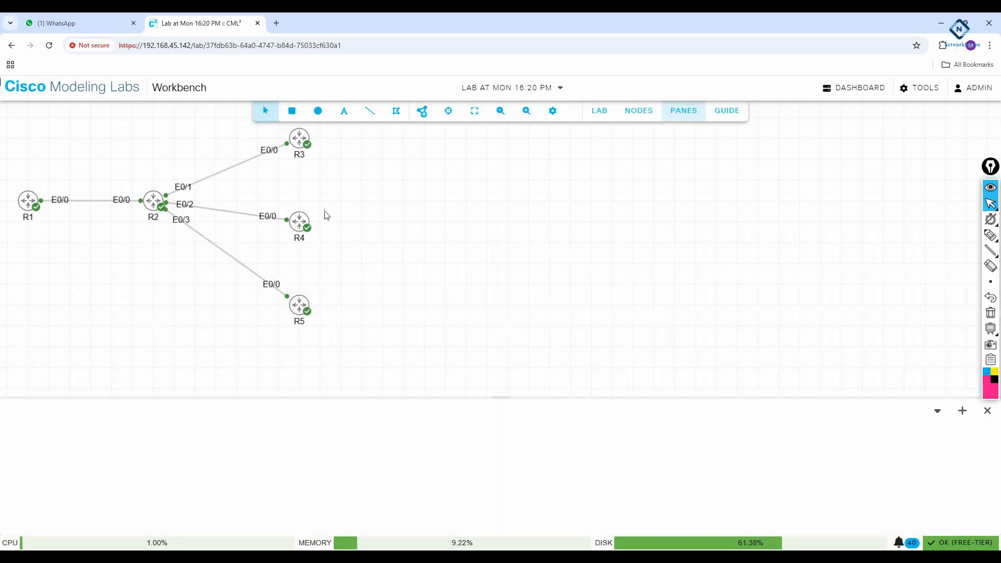
- Add a text annotation reading 'int l0 8.8.8.8/8' beside R3
click(344, 111)
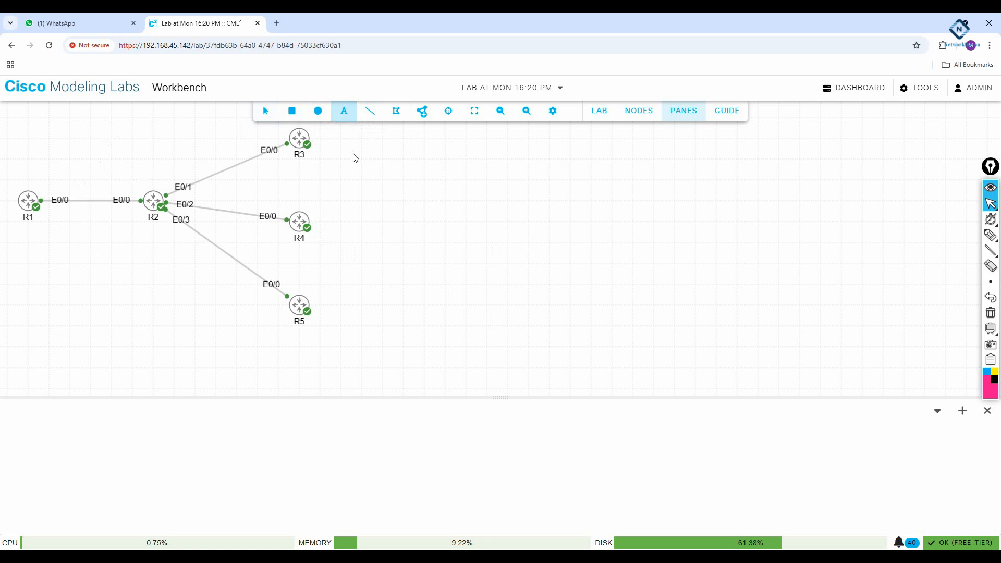
click(321, 141)
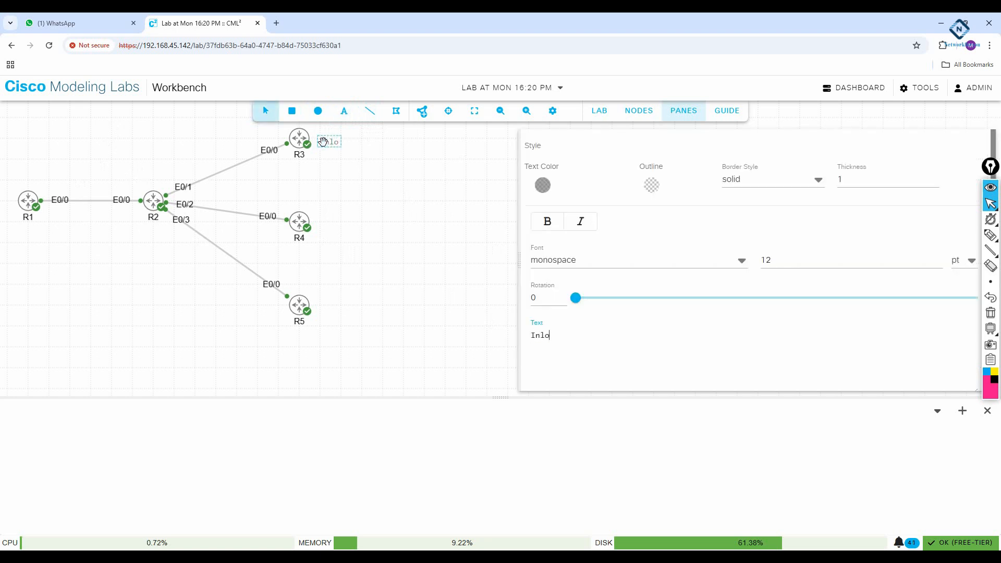
key(BackSpace)
key(BackSpace)
text(nt l0 8.8.8.8/8)
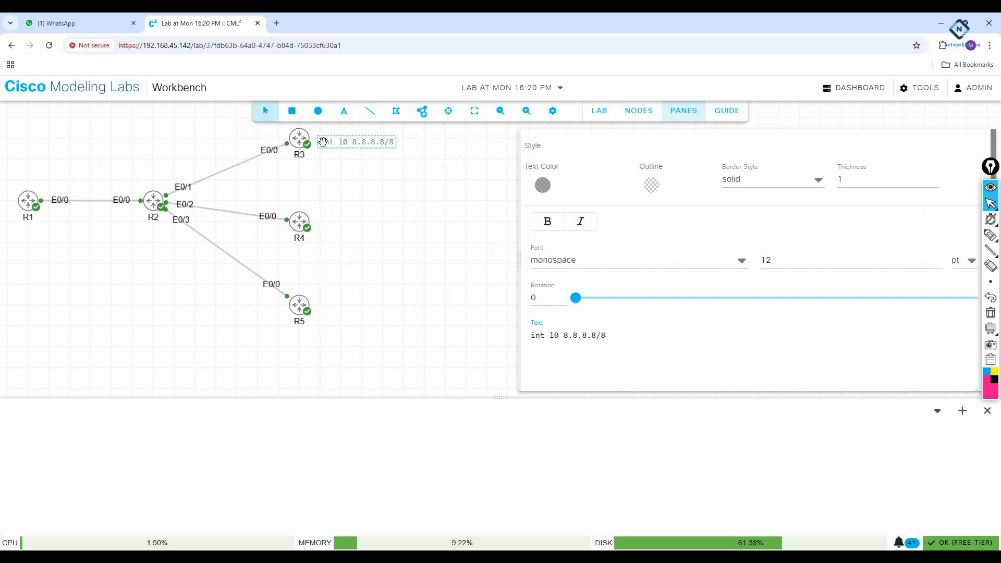
- Make the R3 annotation bold, leaving it non-italic
click(548, 221)
drag(624, 339, 516, 341)
click(545, 222)
drag(637, 346, 496, 331)
click(548, 221)
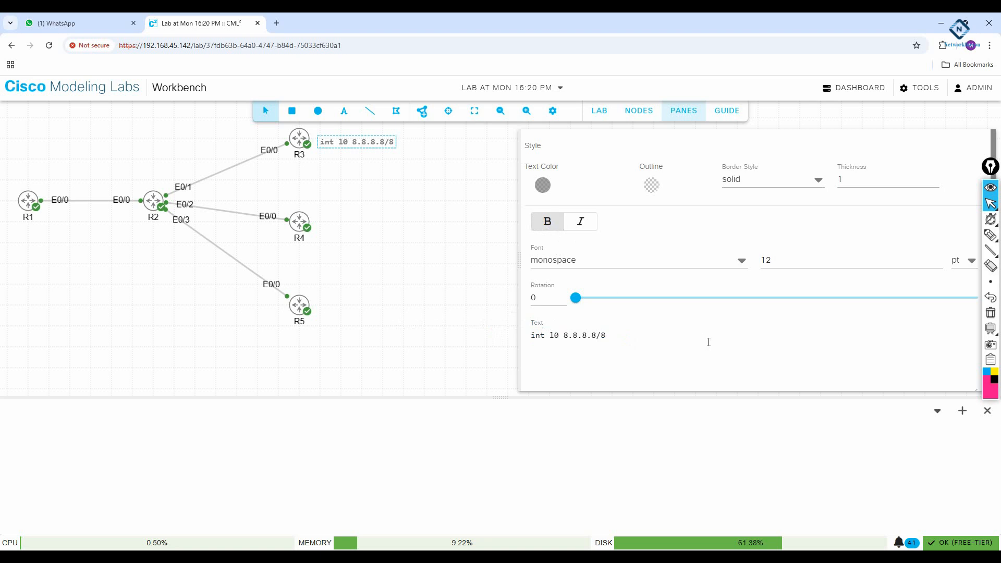
click(584, 224)
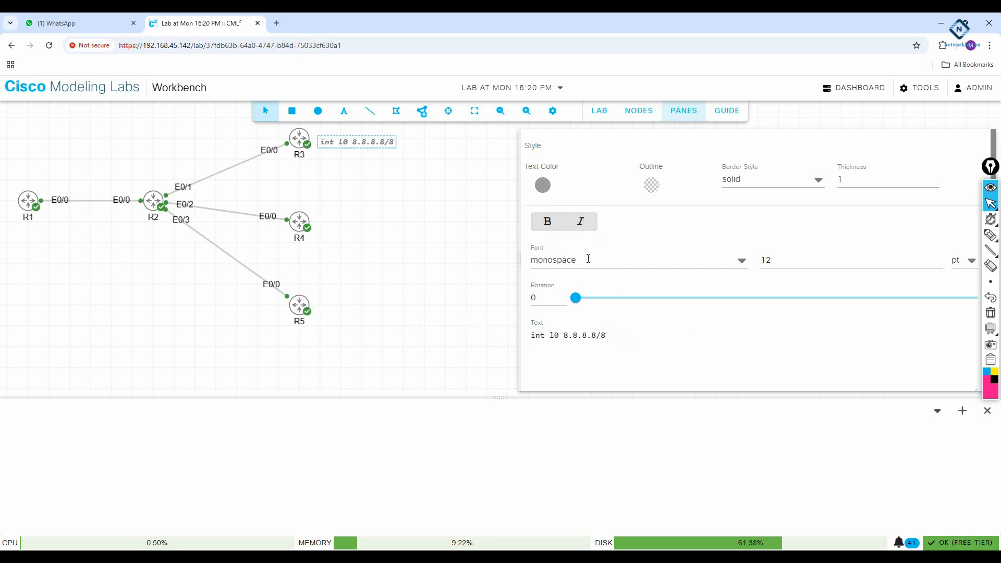
click(581, 222)
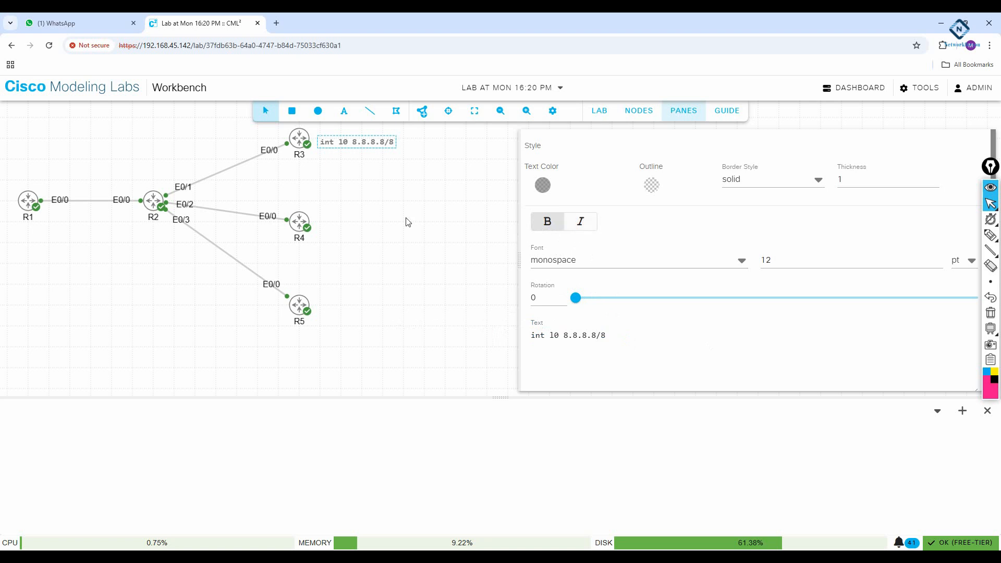
click(413, 277)
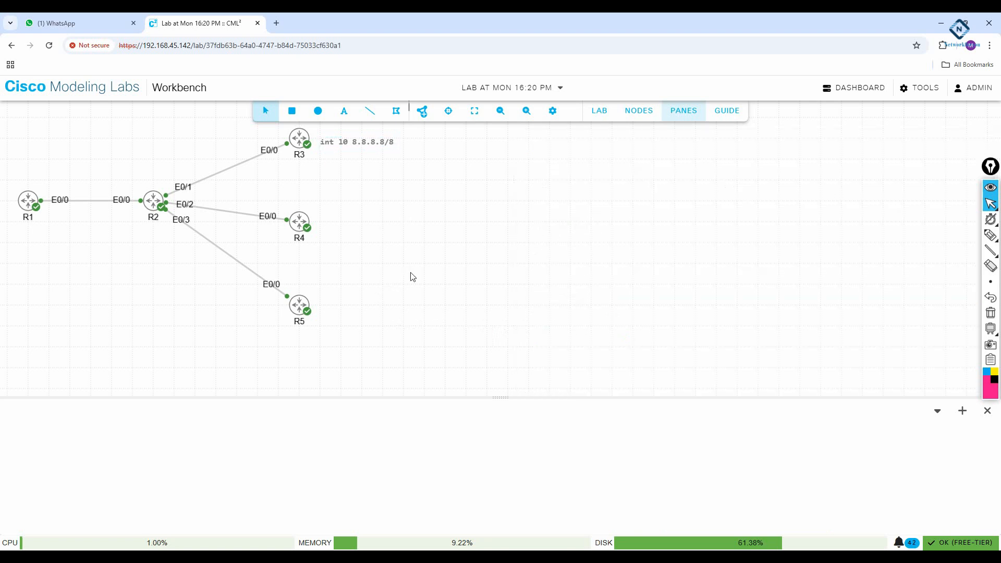
- Add a bold '8.8.8.8/16' label beside R4
right_click(359, 145)
click(326, 185)
click(345, 111)
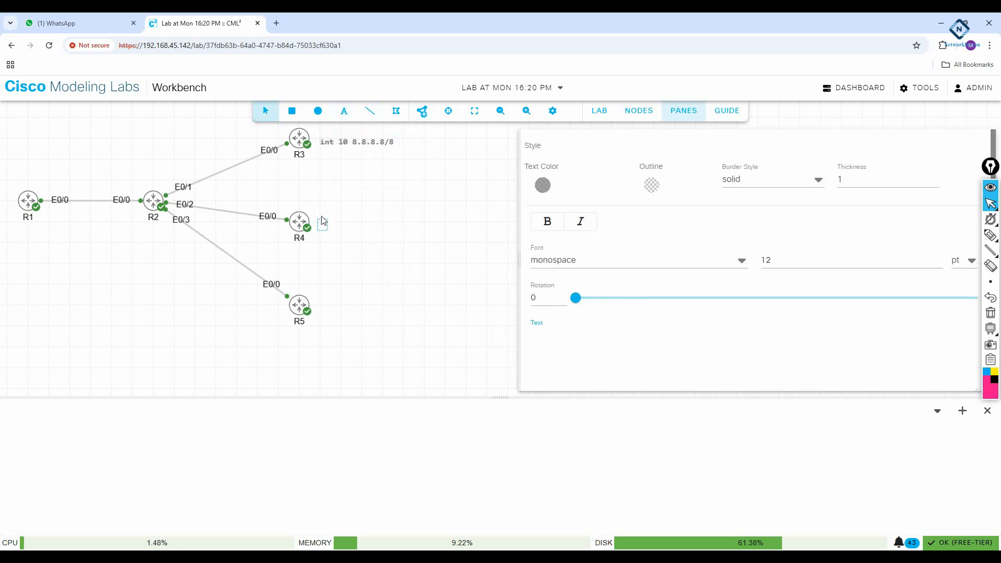
text(.8.8.8/16)
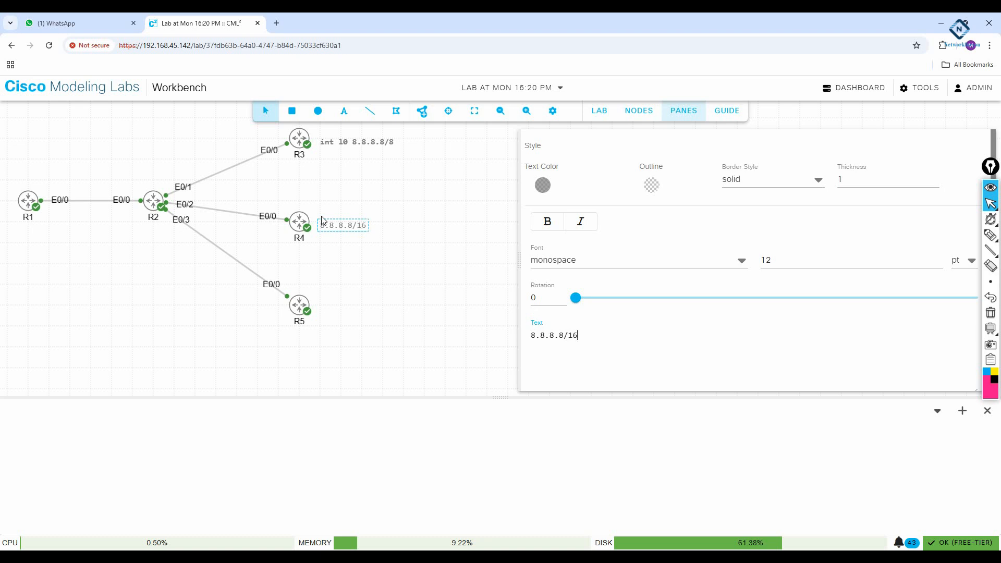
click(553, 224)
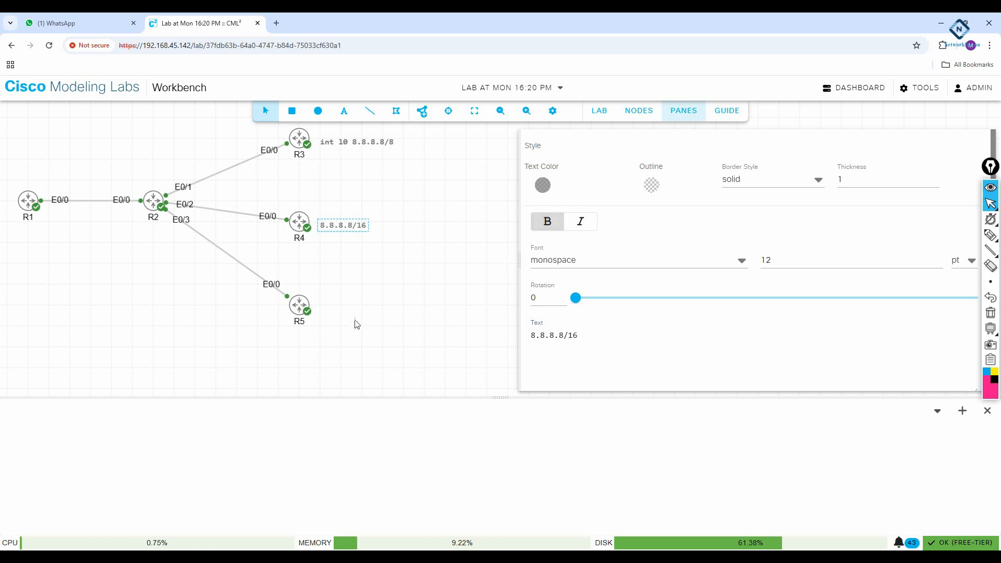
click(321, 313)
- Add a bold '8.8.8.8/24' label beside R5
click(344, 111)
click(323, 308)
text(8.)
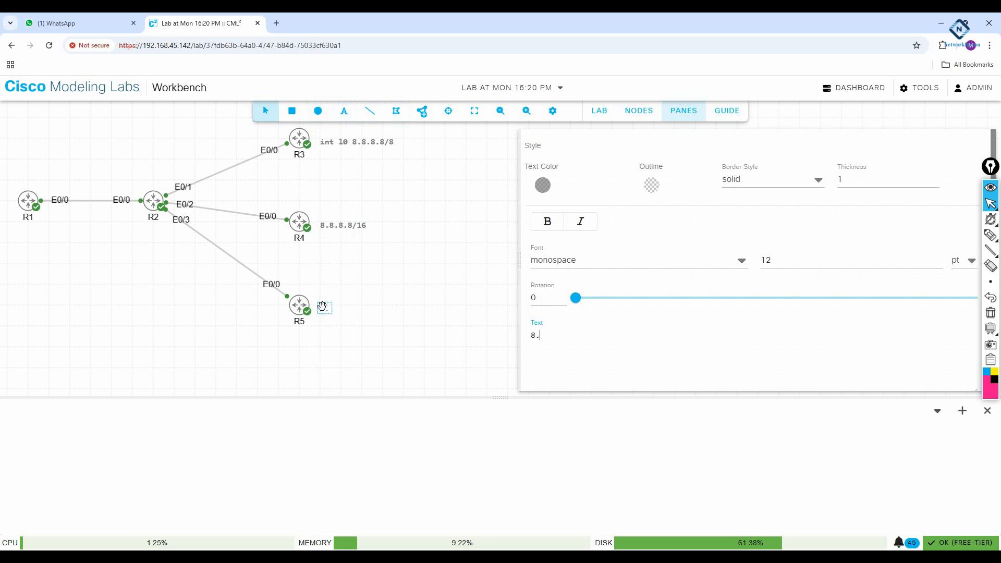
text(8.8.8/24)
click(548, 221)
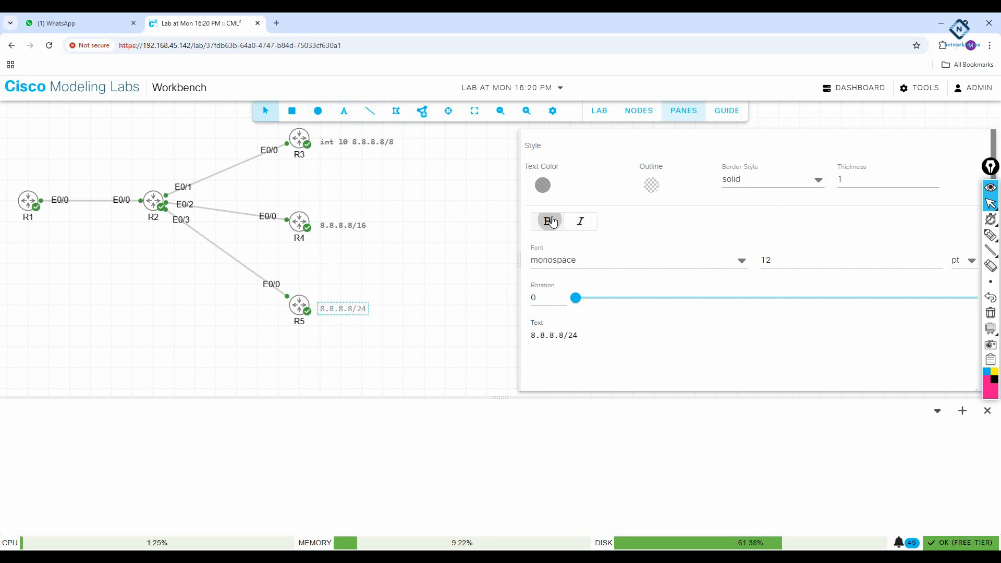
click(465, 261)
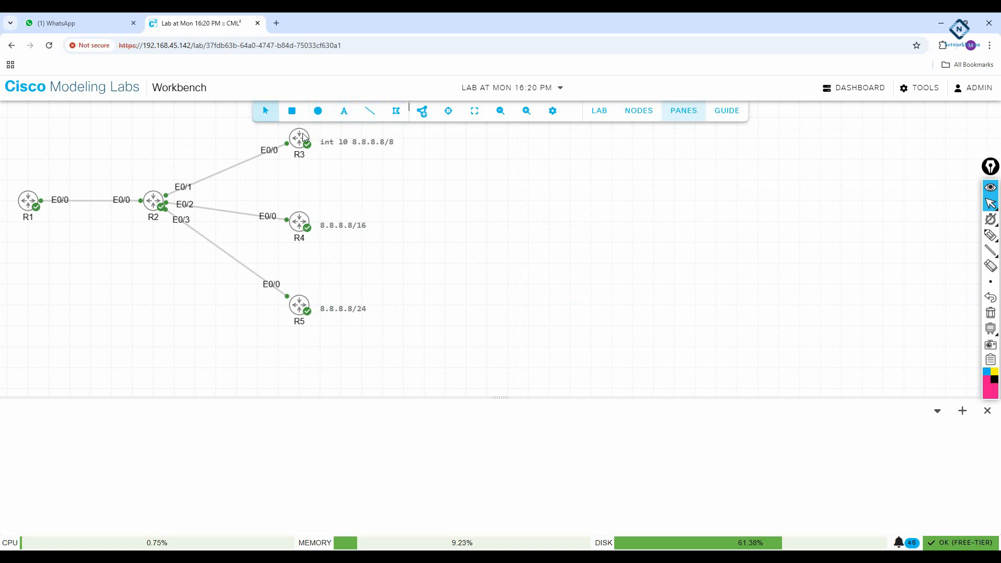
click(344, 110)
click(87, 174)
- Place a bold '192.168.12.0/24' label above the R1–R2 link and nudge it into position
click(348, 113)
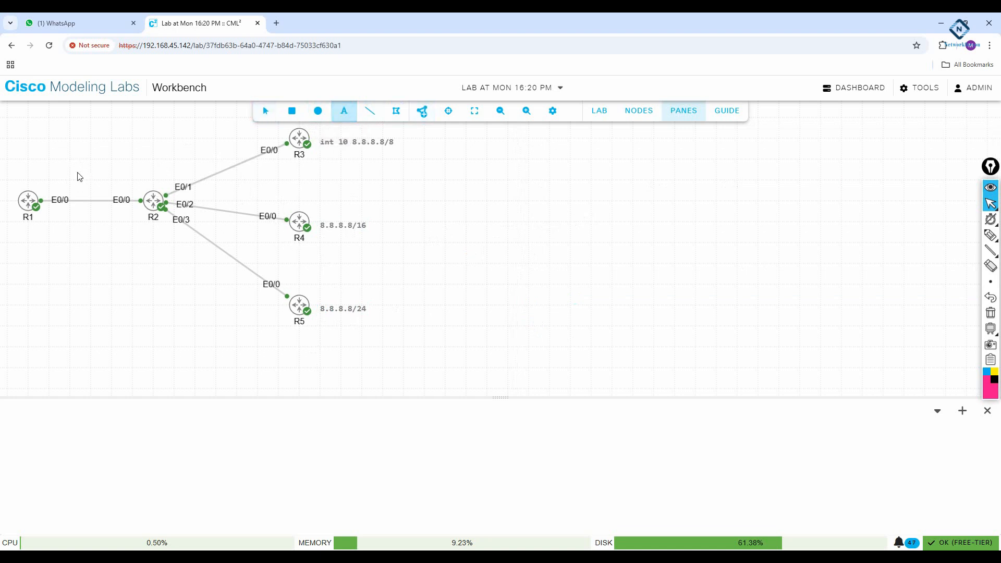
click(84, 184)
text(192.168)
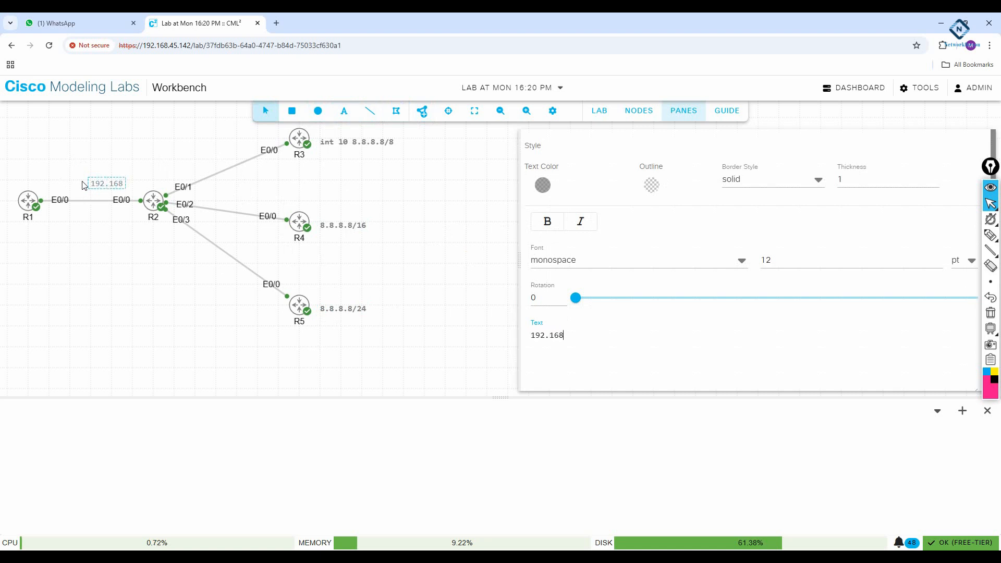
text(.12.0/24)
click(550, 222)
click(83, 287)
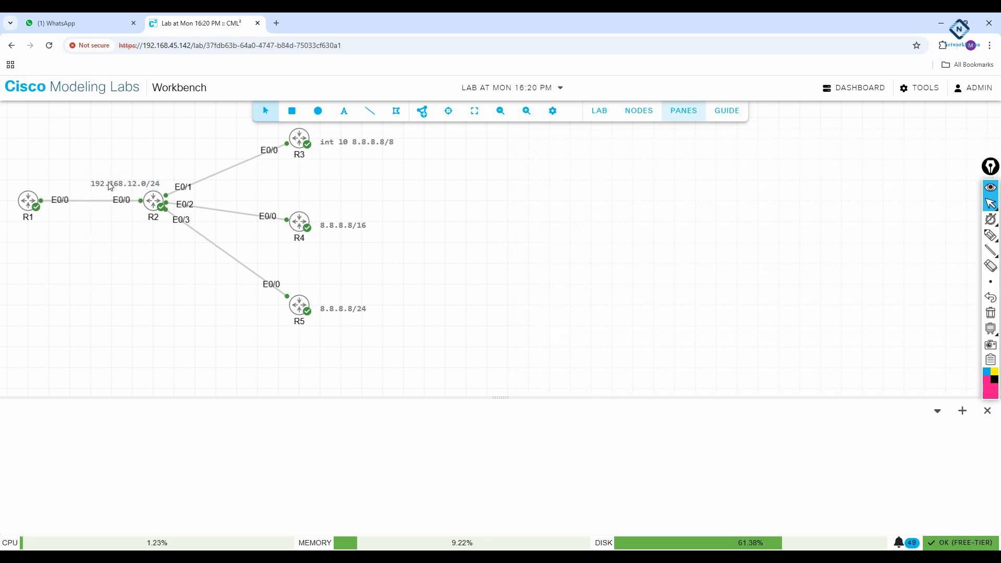
mouse_move(109, 184)
mouse_down()
mouse_move(79, 189)
mouse_move(103, 189)
mouse_up()
click(123, 187)
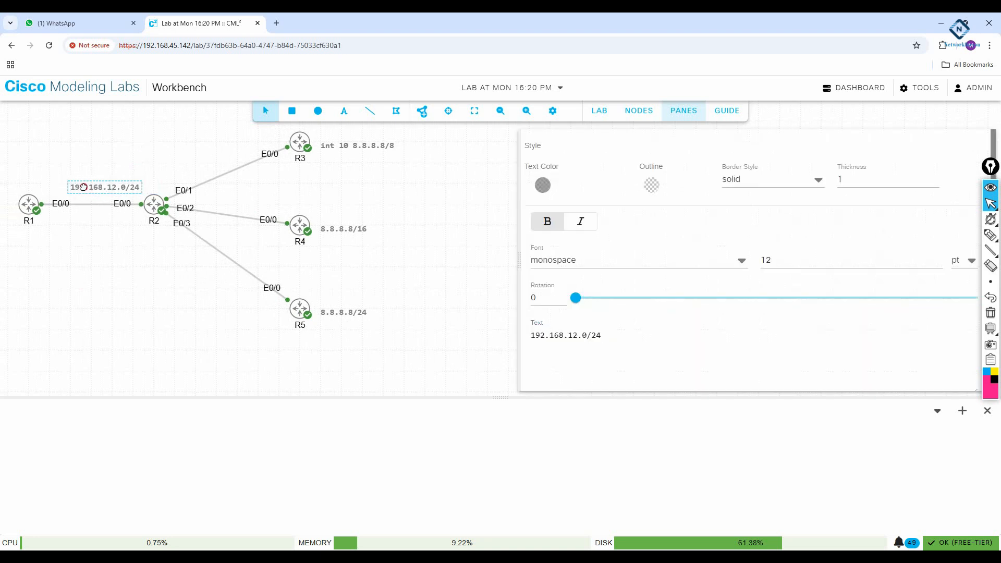
click(168, 324)
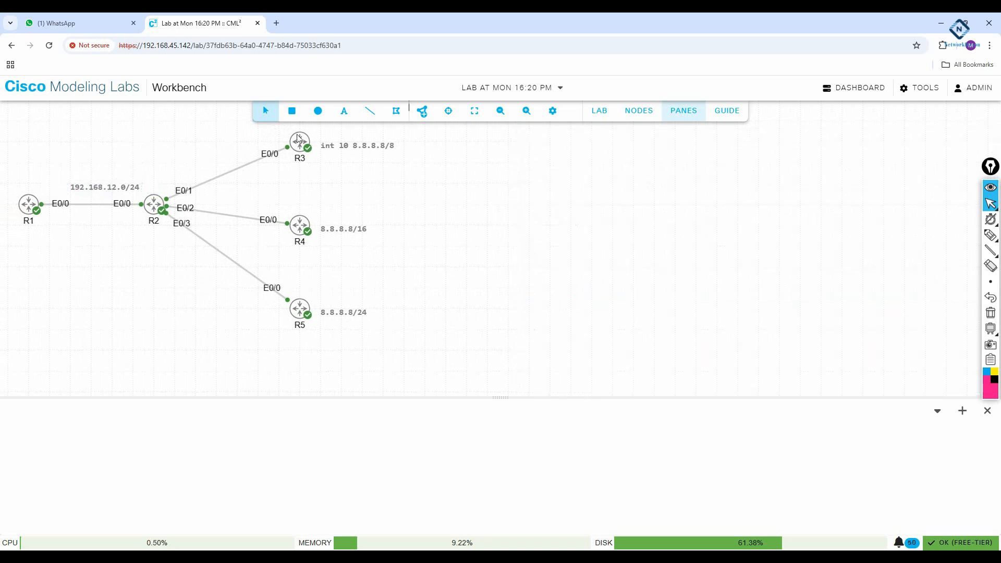
click(350, 113)
- Add a 192.168.23.0/24 text label above the R2–R3 link
click(211, 153)
click(344, 110)
click(203, 163)
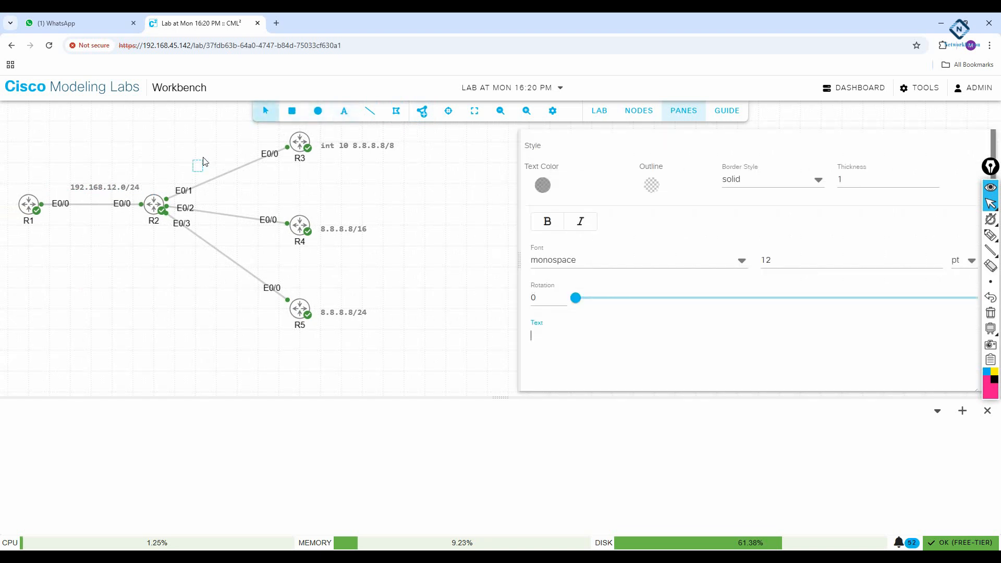
text(192.168.)
text(23.0/24)
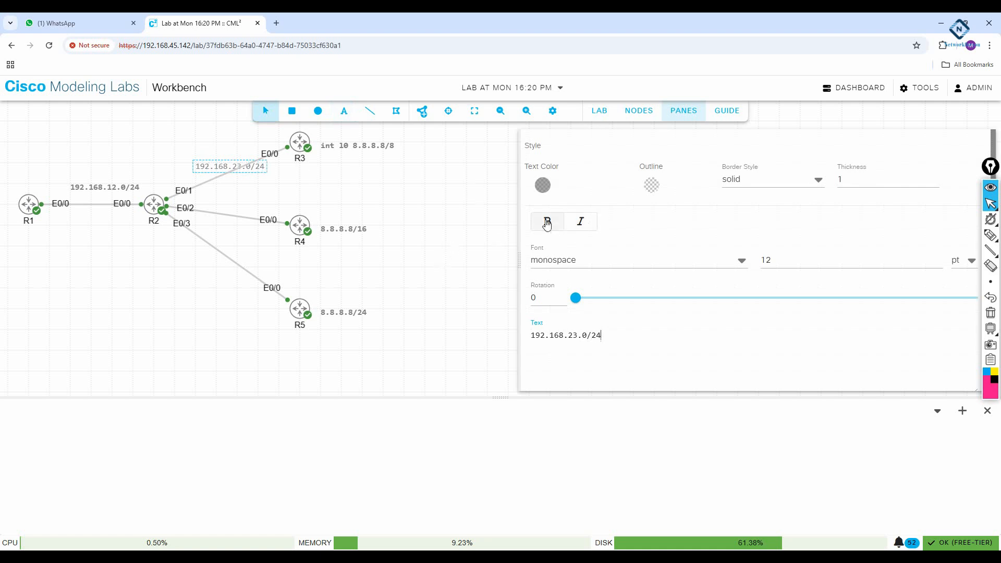
click(453, 303)
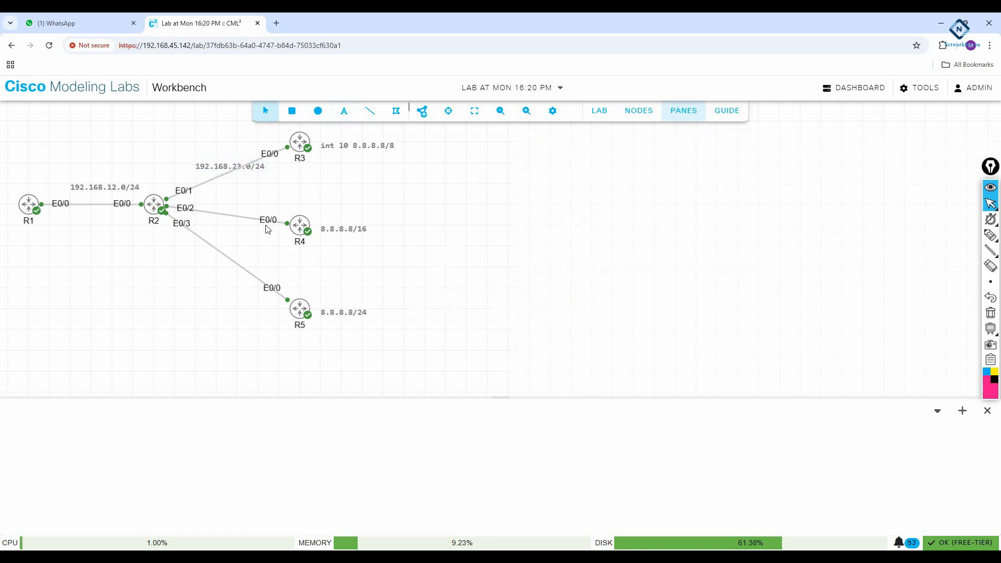
- Drag the 192.168.23.0/24 label up and left, and check the 192.168.12.0/24 label
click(202, 163)
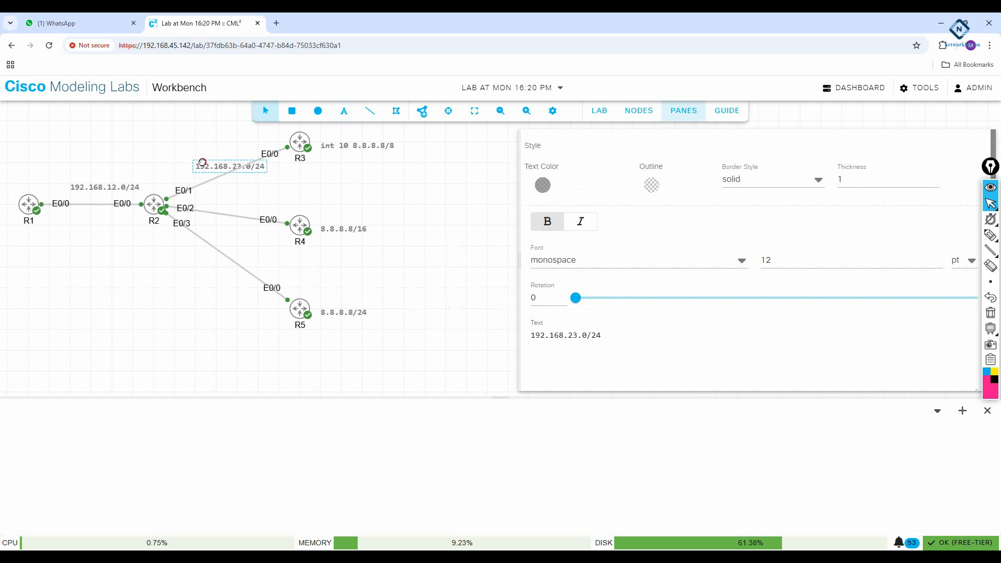
mouse_move(214, 171)
mouse_down()
mouse_move(194, 173)
mouse_move(193, 152)
mouse_up()
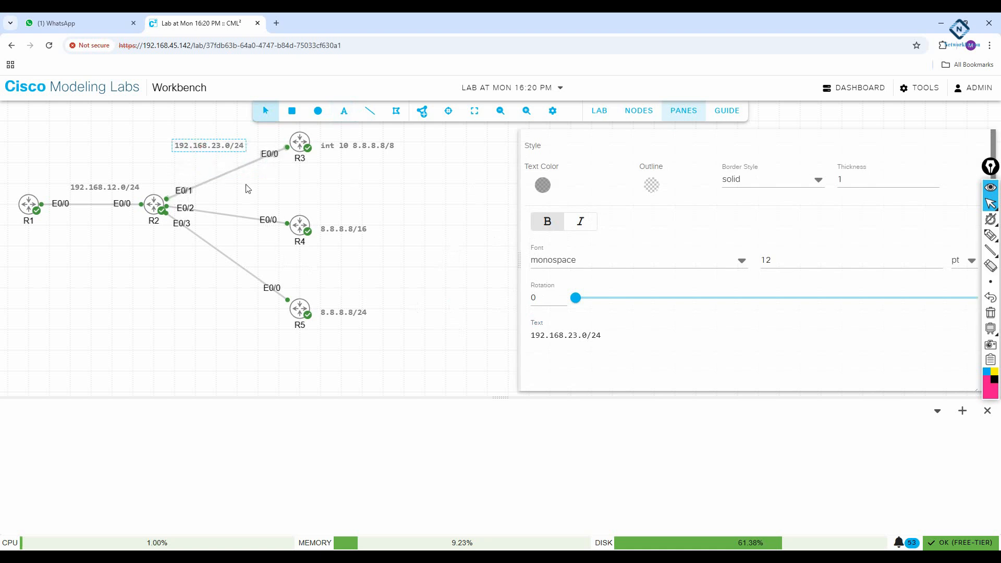
click(97, 189)
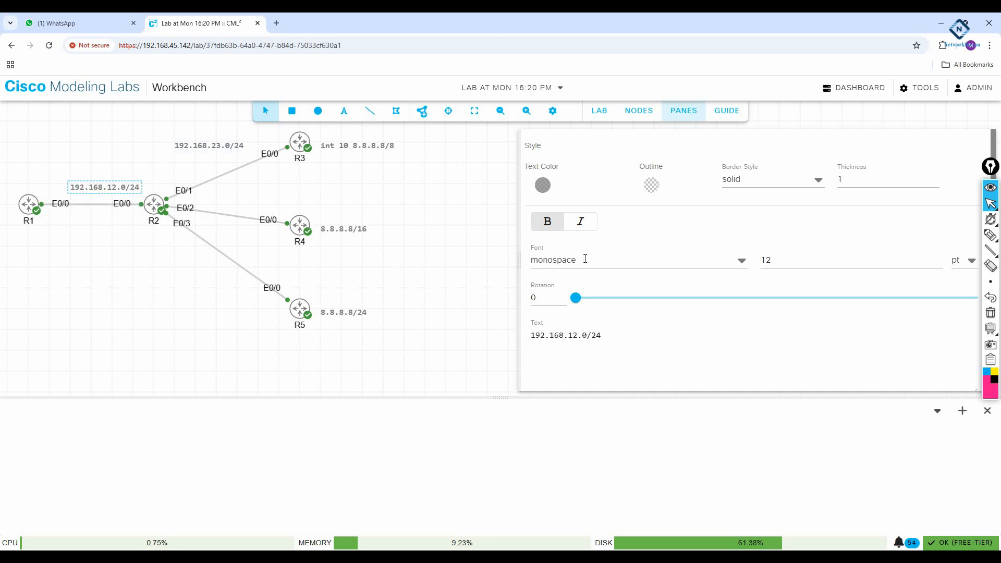
click(490, 267)
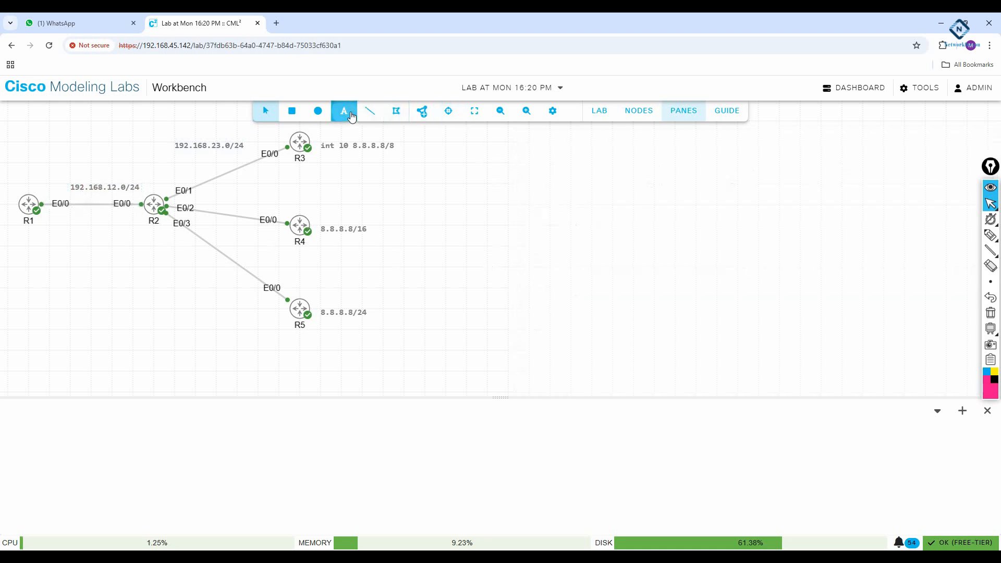
click(344, 111)
key(Escape)
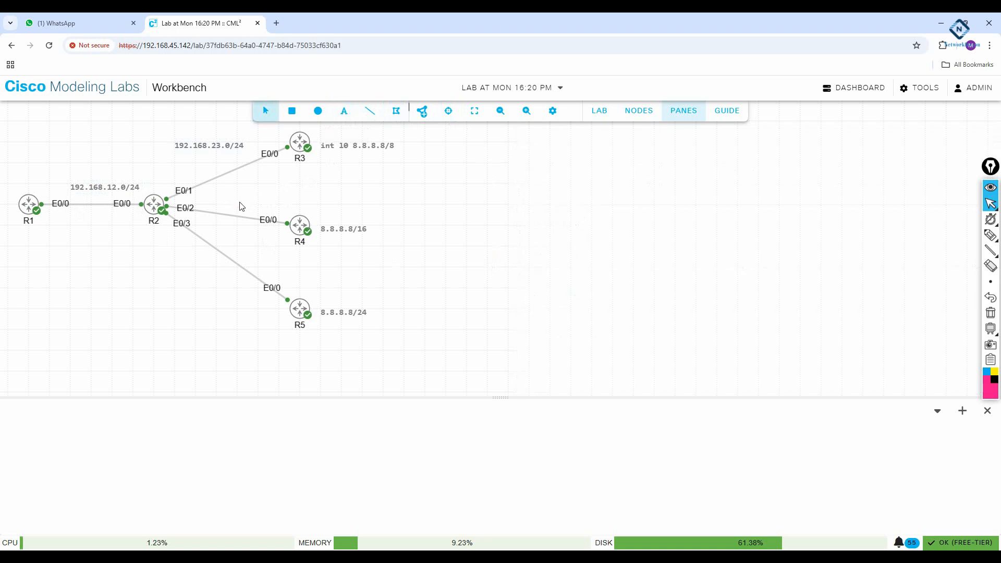
click(341, 116)
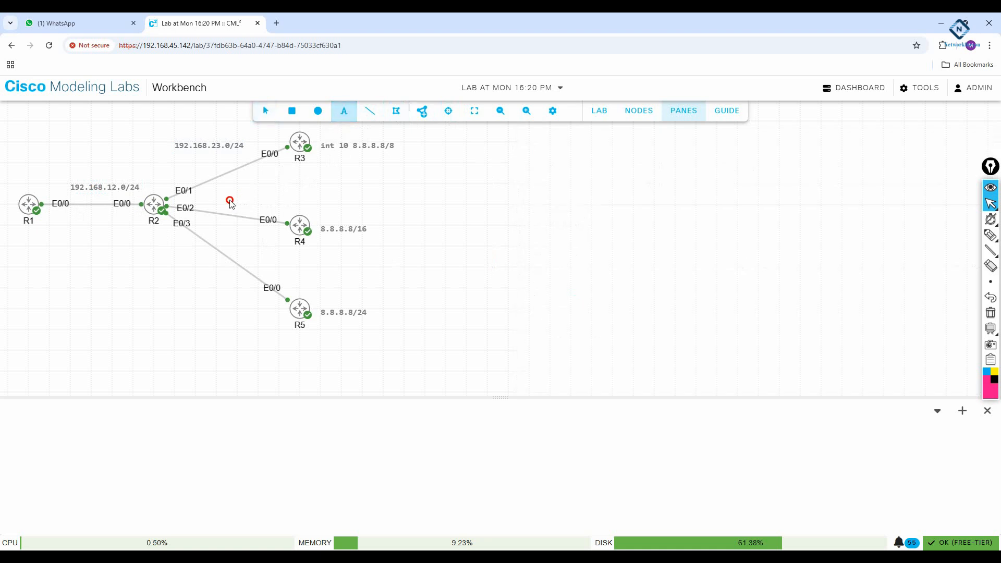
key(Escape)
click(344, 110)
- Add a bold 192.168.24.0/24 text label above the R2–R4 link
key(Escape)
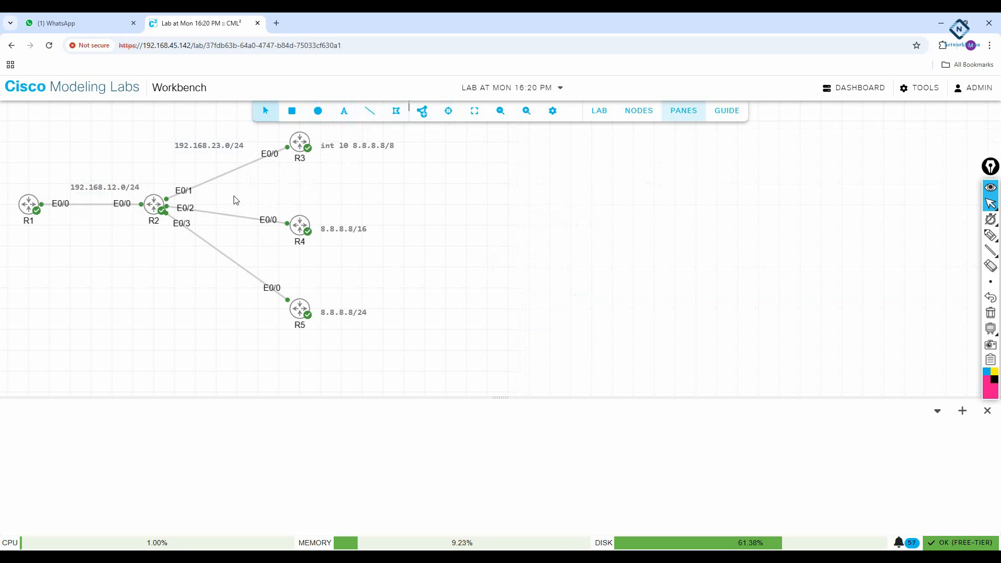
click(345, 111)
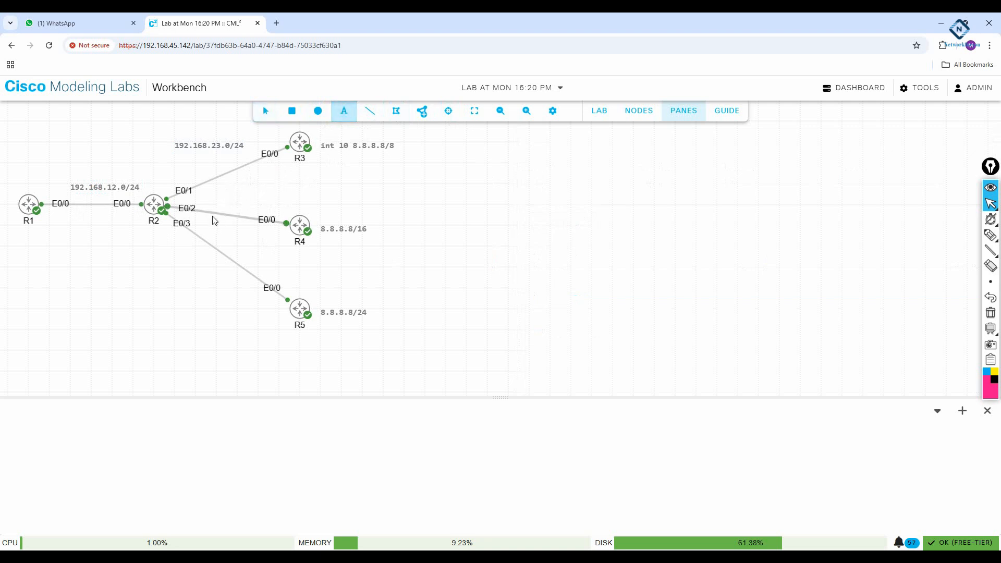
click(219, 198)
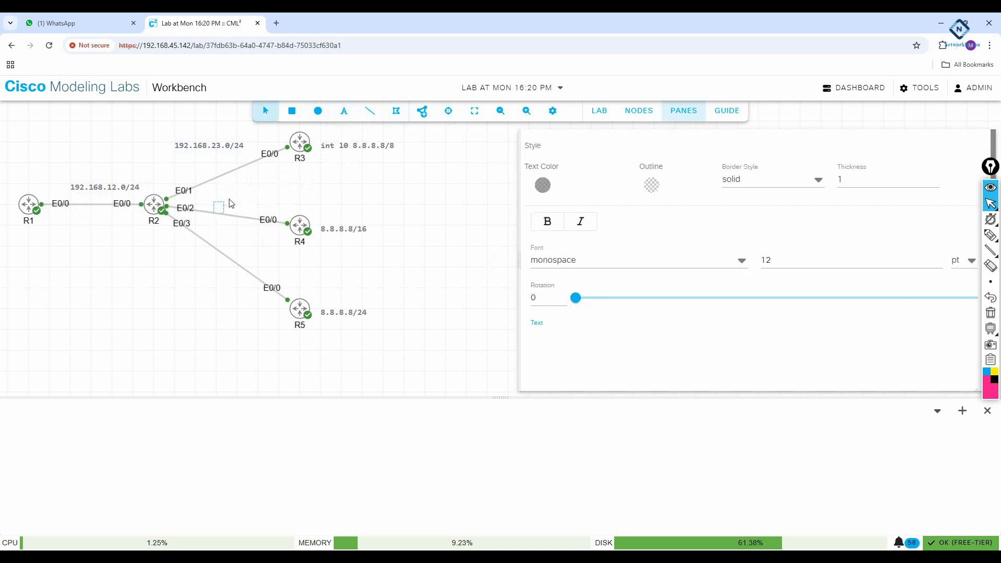
text(192.168.24.0/24)
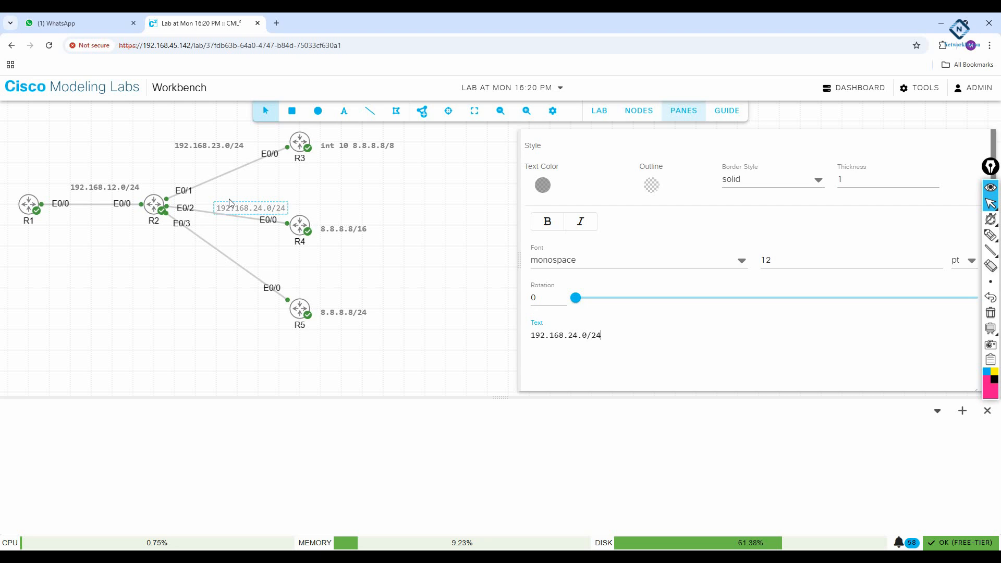
click(544, 221)
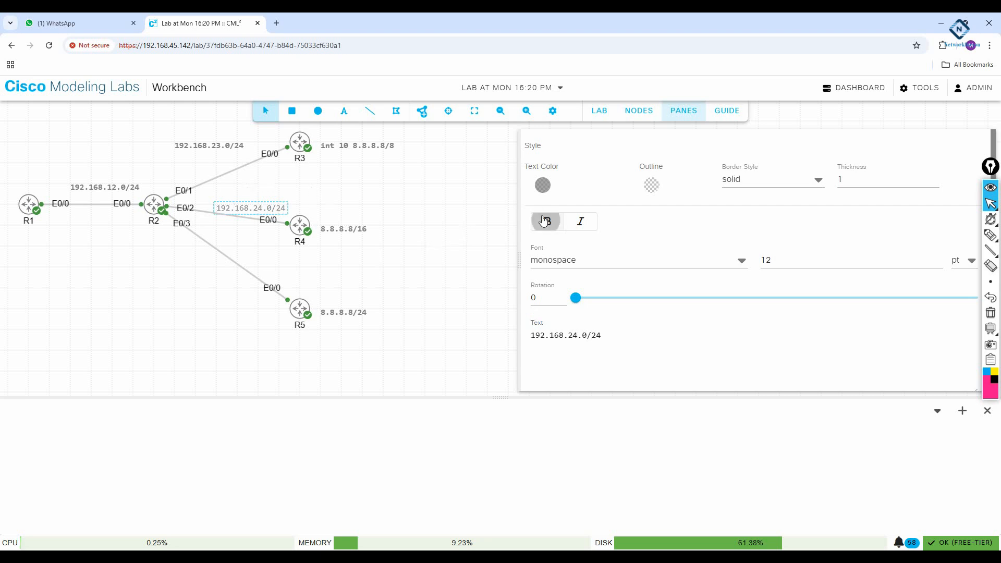
click(389, 203)
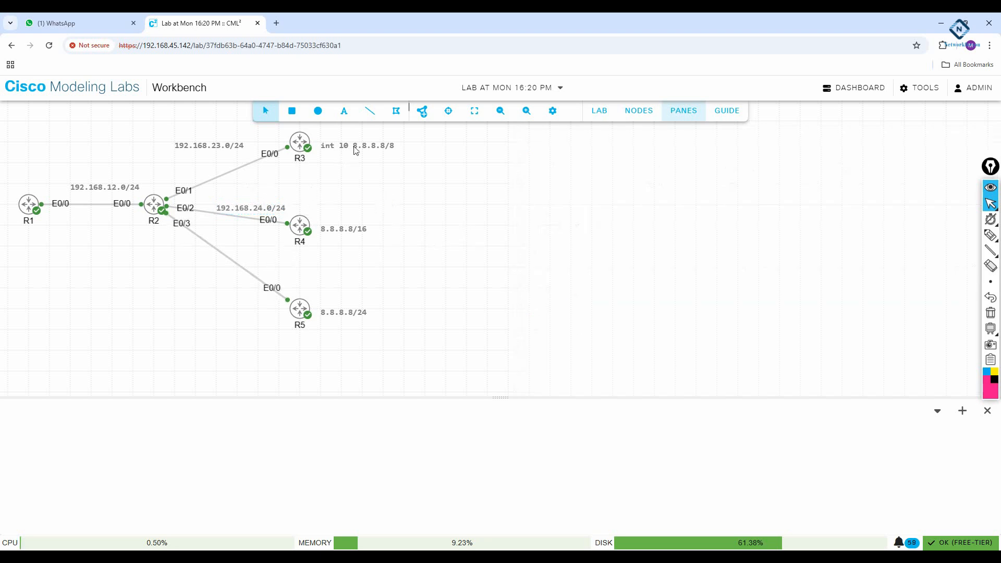
- Add a bold 192.168.25.0/24 text label along the R2–R5 link
click(345, 111)
click(236, 250)
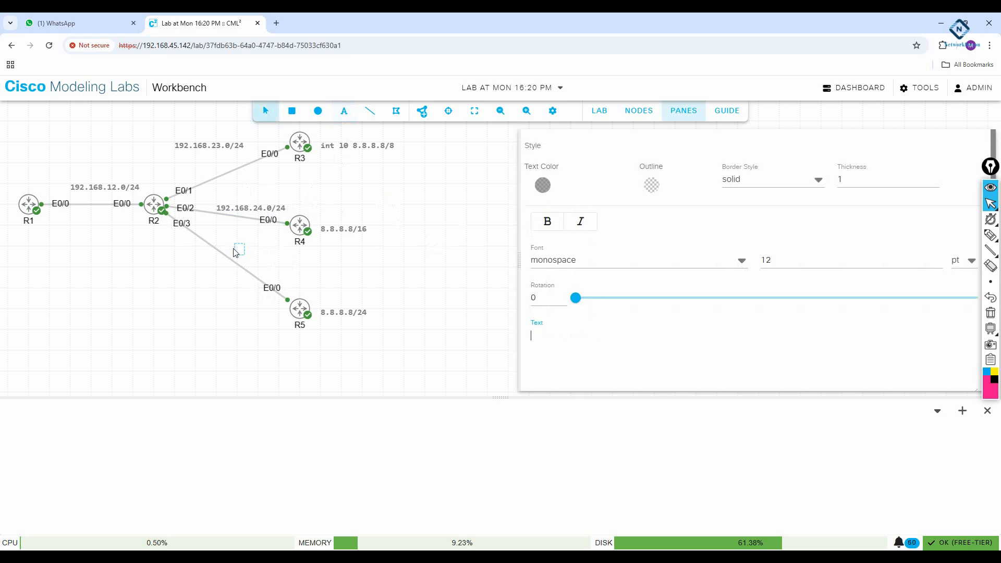
text(192.168.25.)
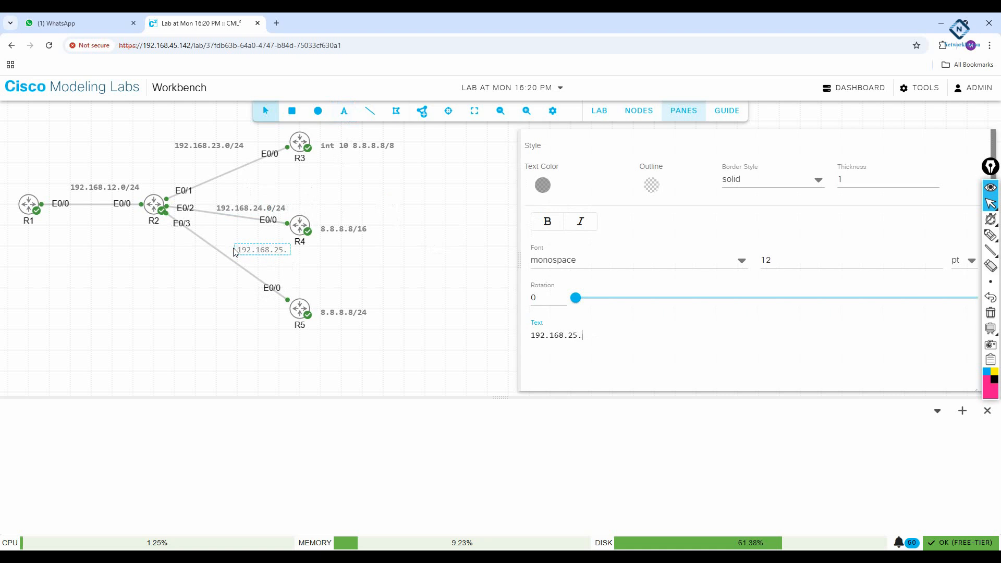
text(0/24)
click(543, 221)
click(472, 263)
- Shift the diagram and reposition the 192.168.24.0/24 label along its link
drag(267, 256, 209, 272)
click(279, 255)
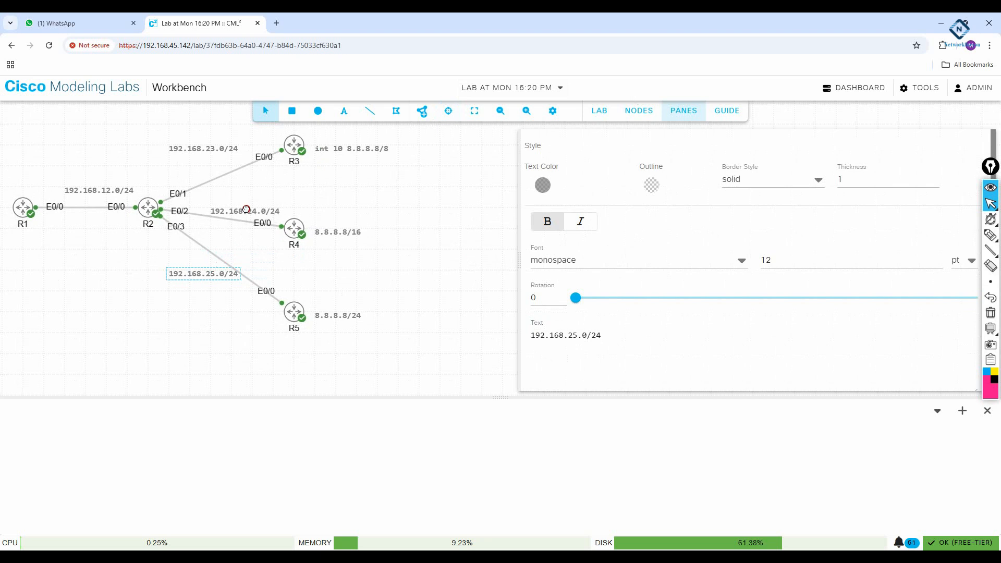
click(367, 170)
click(252, 211)
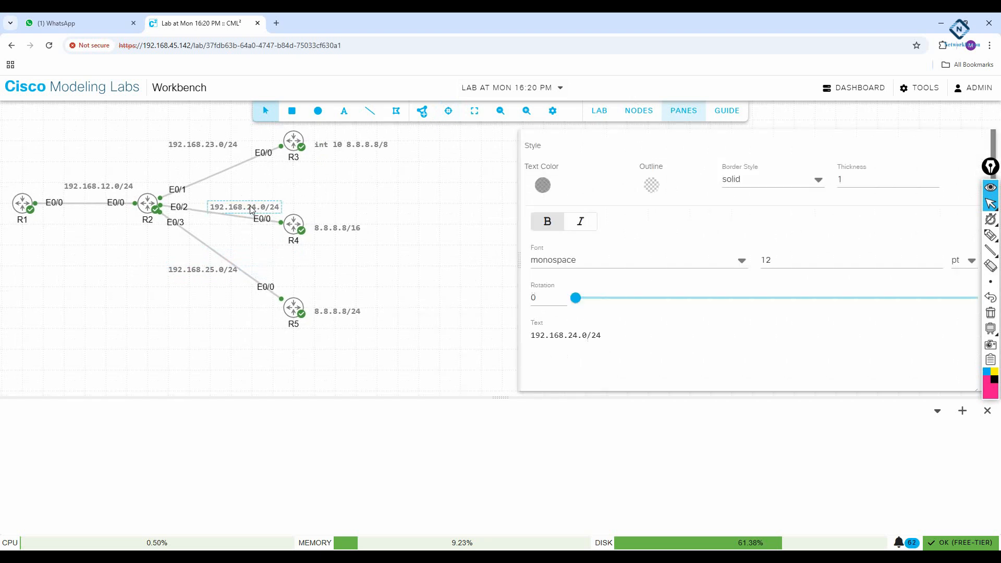
mouse_move(250, 206)
mouse_down()
mouse_move(244, 191)
mouse_move(242, 201)
mouse_up()
click(421, 224)
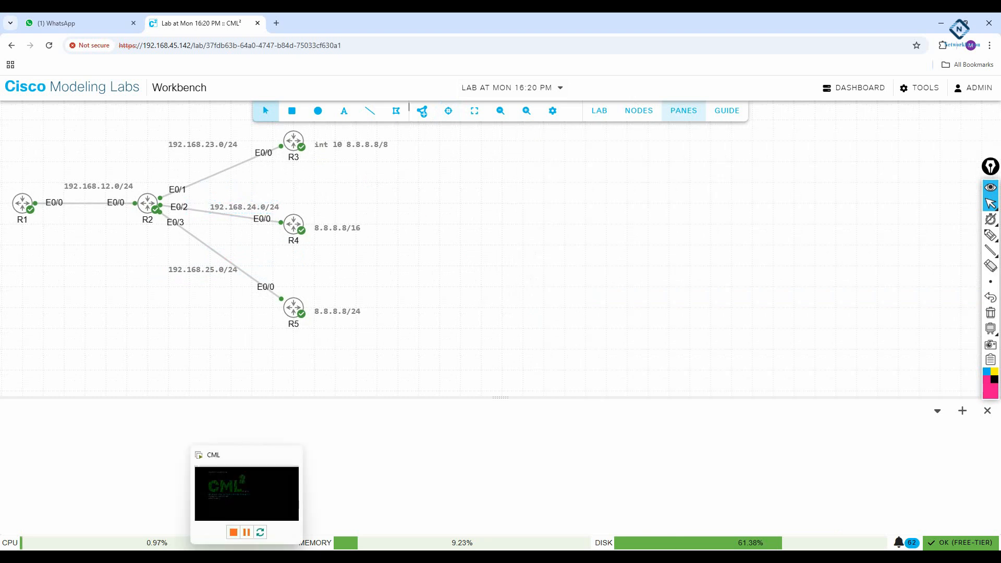
- Open a new Notepad document beside the topology titled '!Lab to Check Longest route:'
click(137, 560)
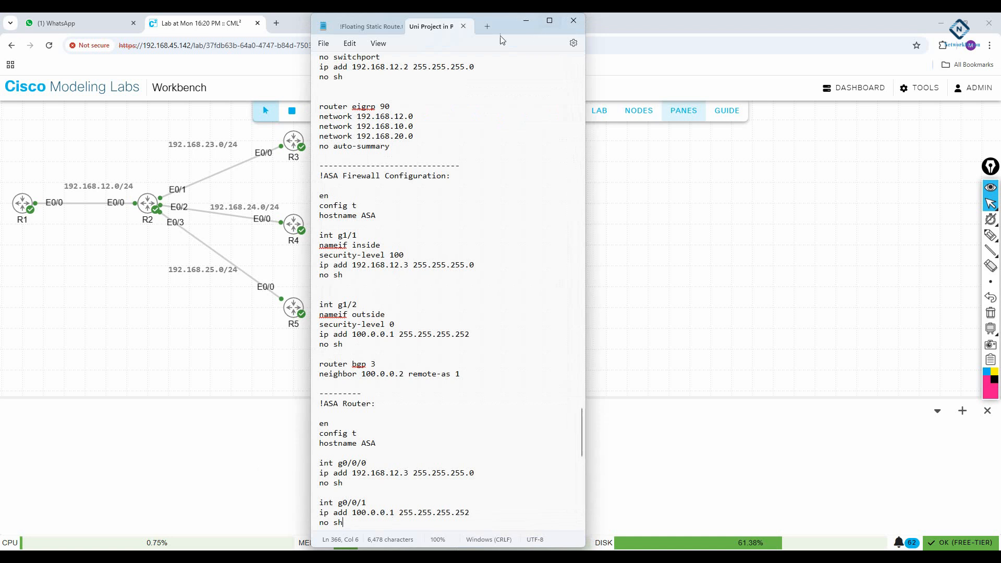
click(487, 26)
drag(508, 32, 782, 67)
text(!)
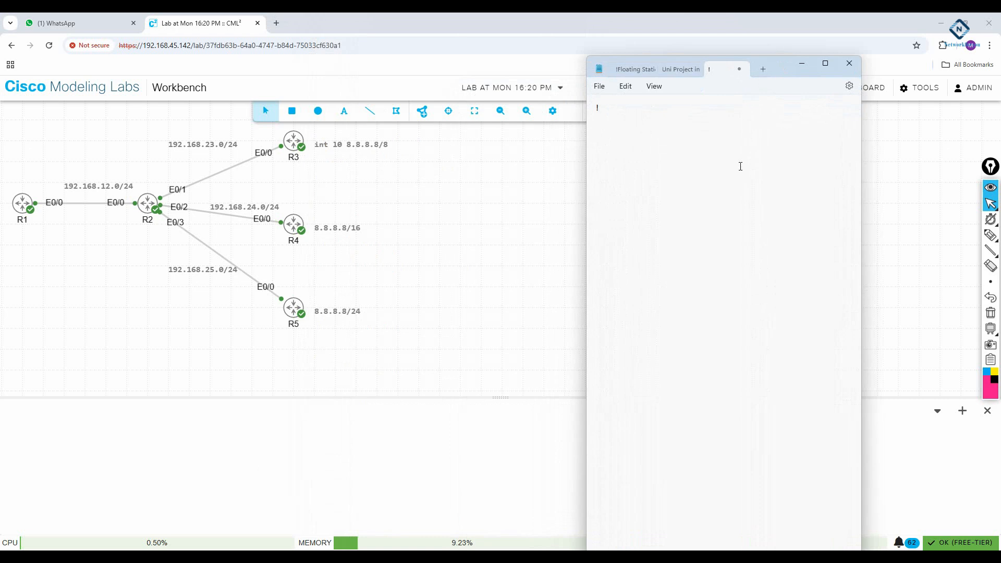
text(Lab to Check Longest route:)
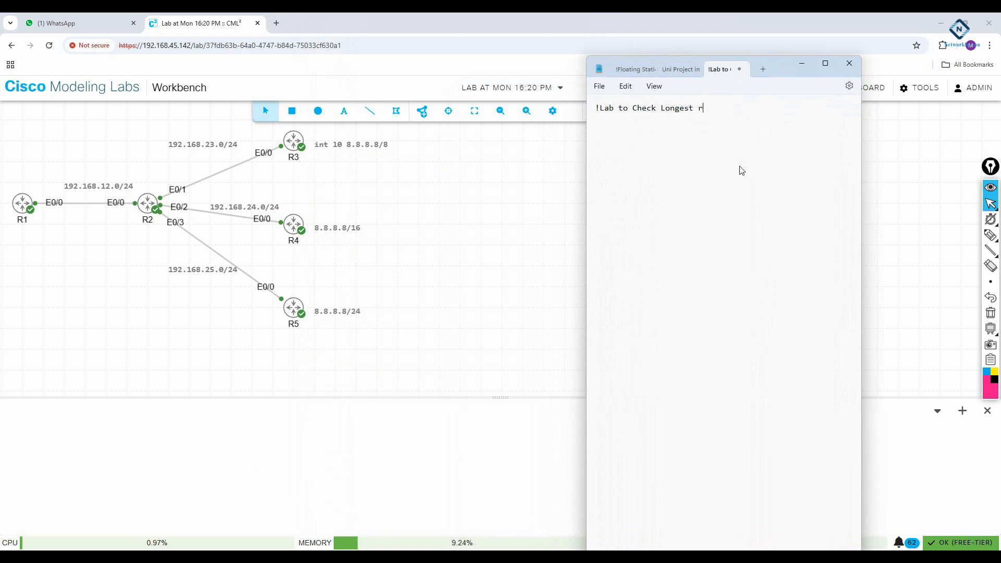
key(Return)
key(Return)
- Begin the '!R1 Configuration' section with en, config t and hostname R1
text(!R1 Configuration)
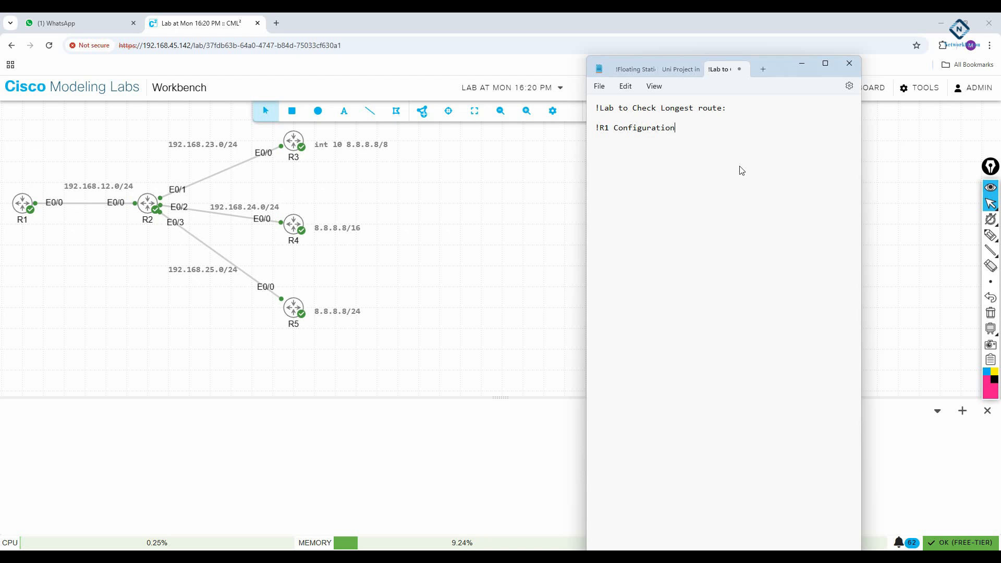
key(Return)
text(en)
key(Return)
text(config t )
text(hostname )
text(R1)
- Add int e0/0 with ip add 192.168.12.1 255.255.255.0 and no sh to R1's config
key(Return)
key(Return)
text(int e0/0)
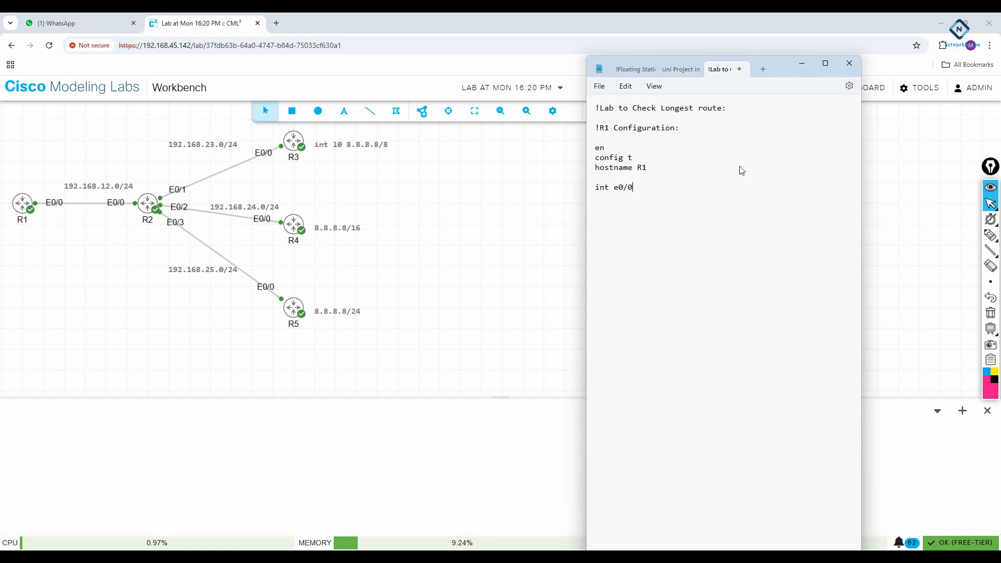
key(Return)
text(ip add 192.168.12.1 255.255.25)
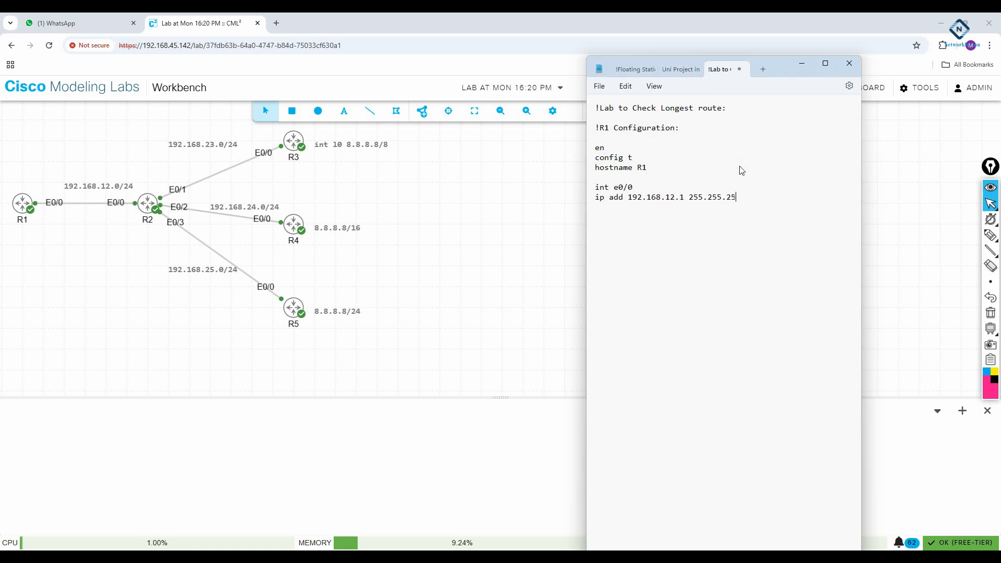
text(5.0)
key(Return)
text(no sh)
- Add RIP v2, no auto-summary, network 192.168.12.0 and a dashed separator, then select the R1 block
key(Return)
key(Return)
text(router rip)
key(Return)
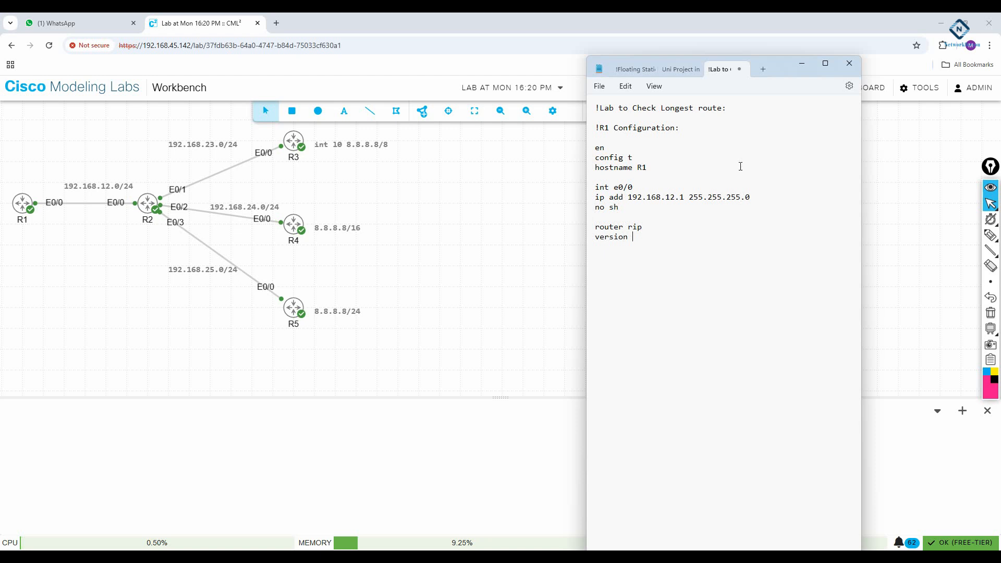
text(uto-summary )
text(network )
text(192.168.12.0)
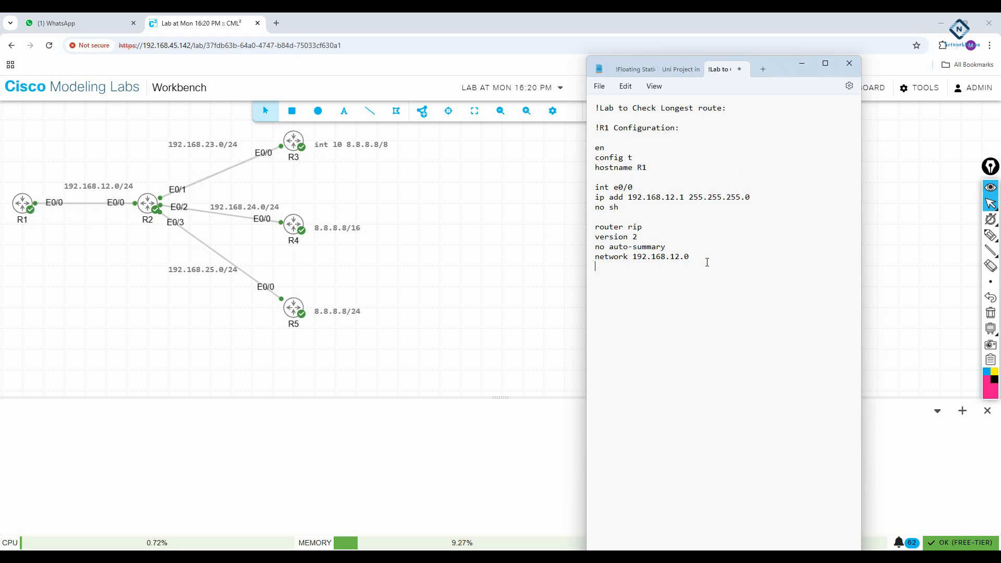
key(Return)
text(------------------------)
drag(689, 257, 601, 142)
key(ctrl+c)
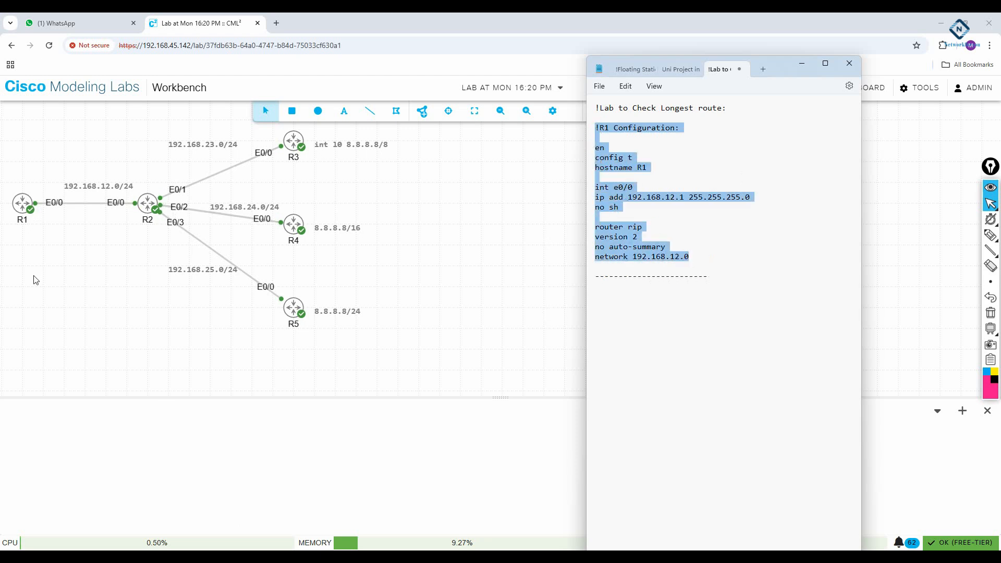
- Open R1's console, enlarge the terminal, and paste the copied R1 configuration at its prompt
right_click(15, 205)
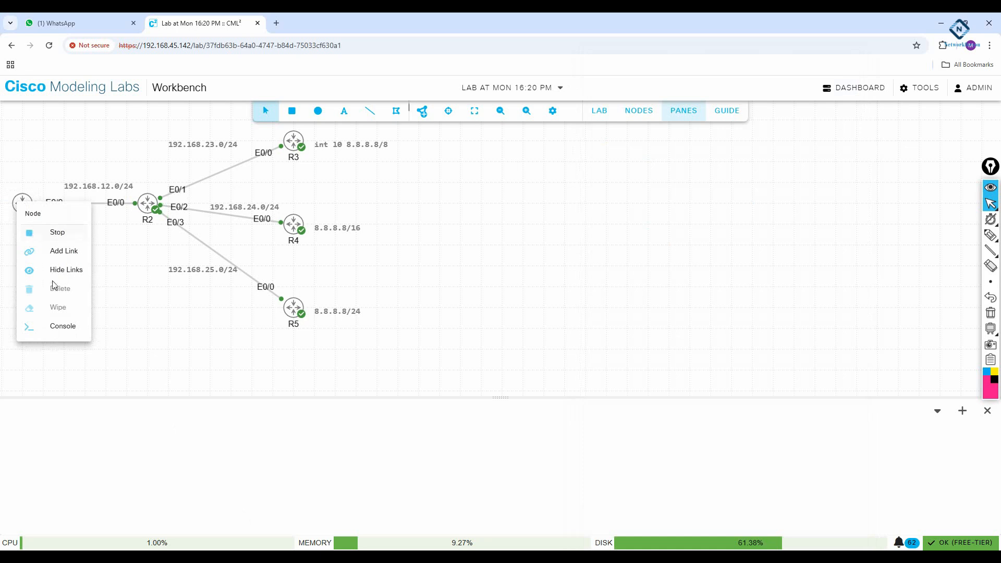
click(58, 329)
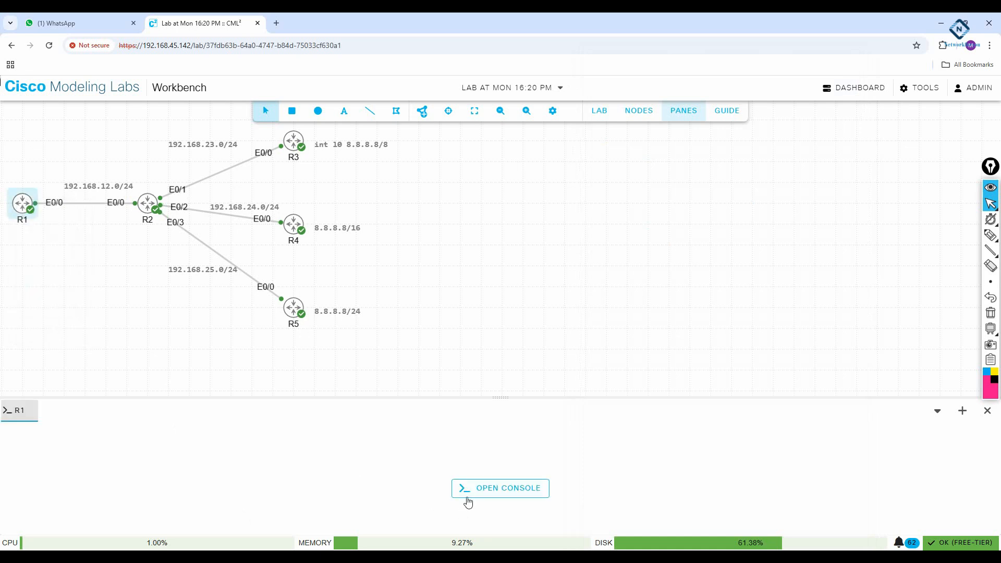
click(467, 489)
drag(417, 398, 420, 301)
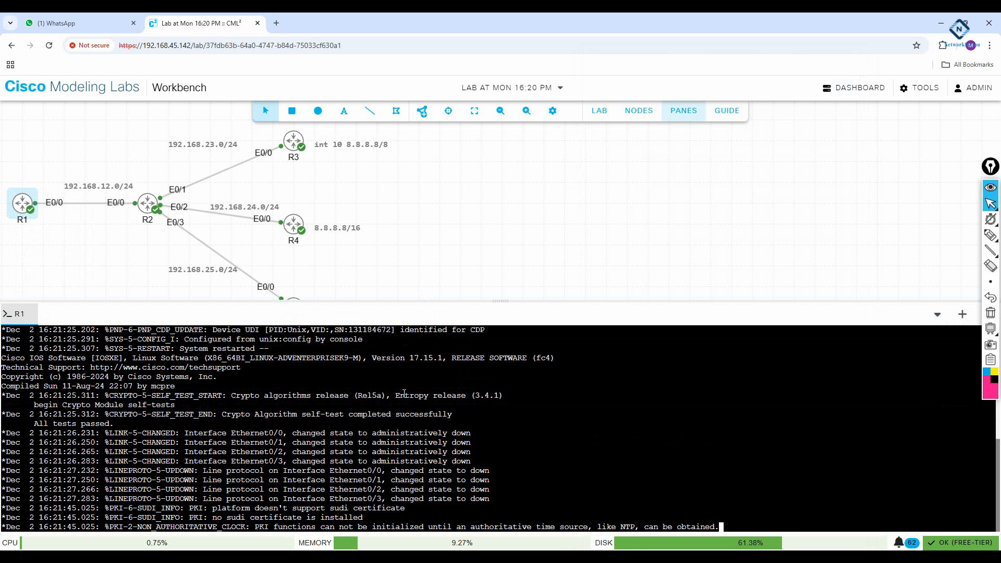
key(Return)
key(Return)
key(Return)
key(Return)
key(Return)
key(Return)
key(Return)
key(Return)
key(Return)
key(Return)
key(Return)
key(Return)
key(Return)
key(Return)
key(Return)
key(Return)
key(Return)
key(Return)
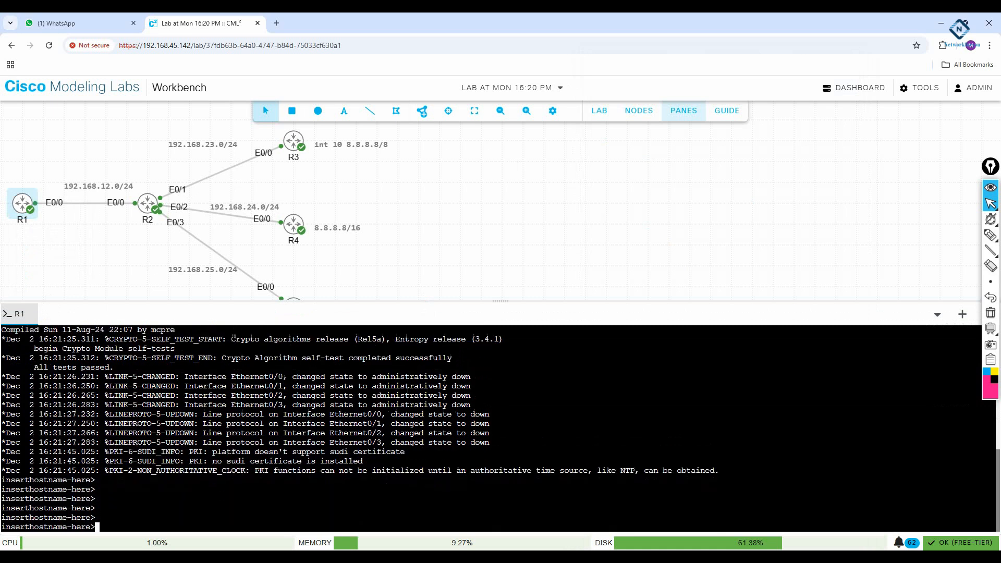
right_click(373, 410)
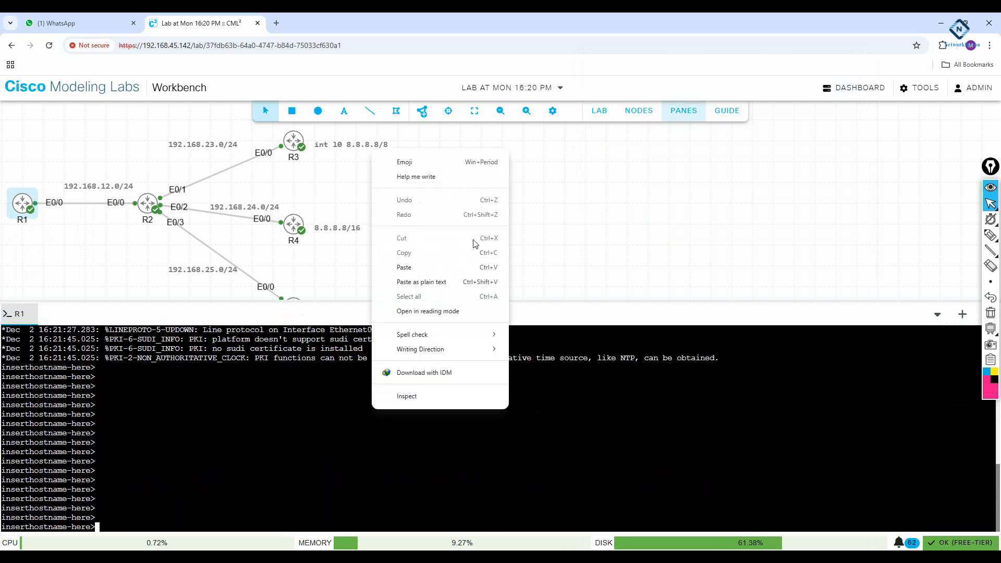
click(428, 266)
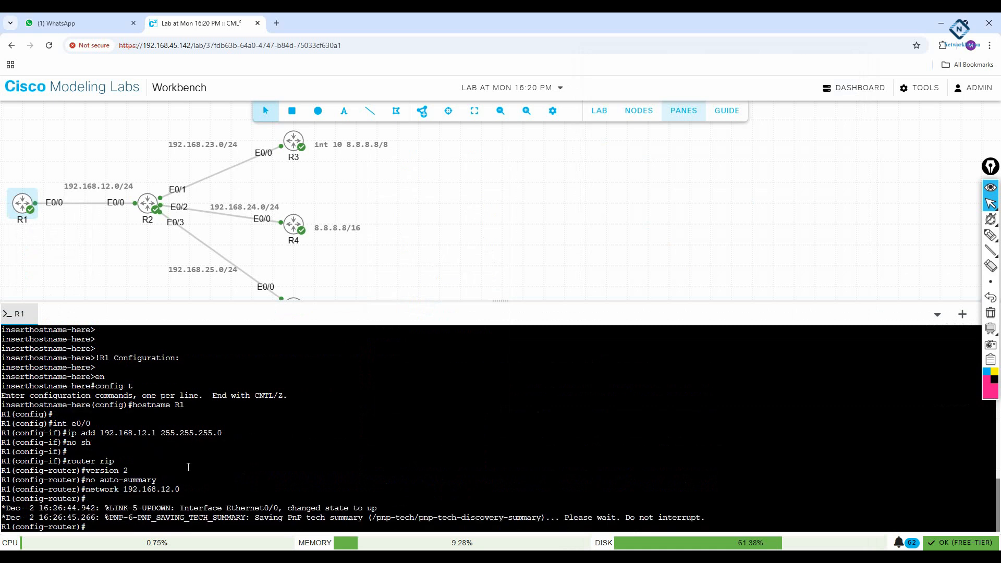
right_click(151, 219)
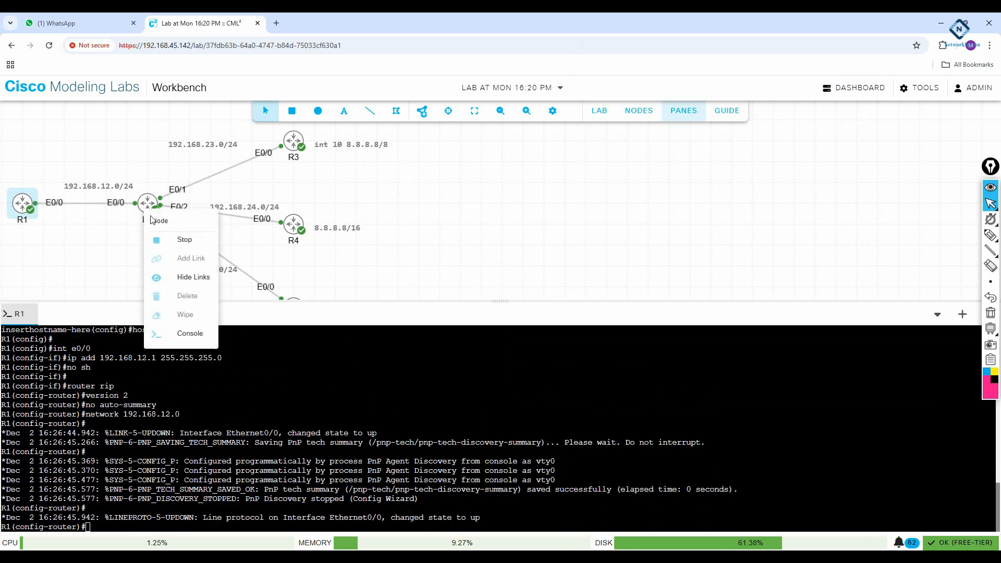
- Open R2's console beside R1's, bring up its prompt, and return to Notepad
click(180, 333)
click(483, 445)
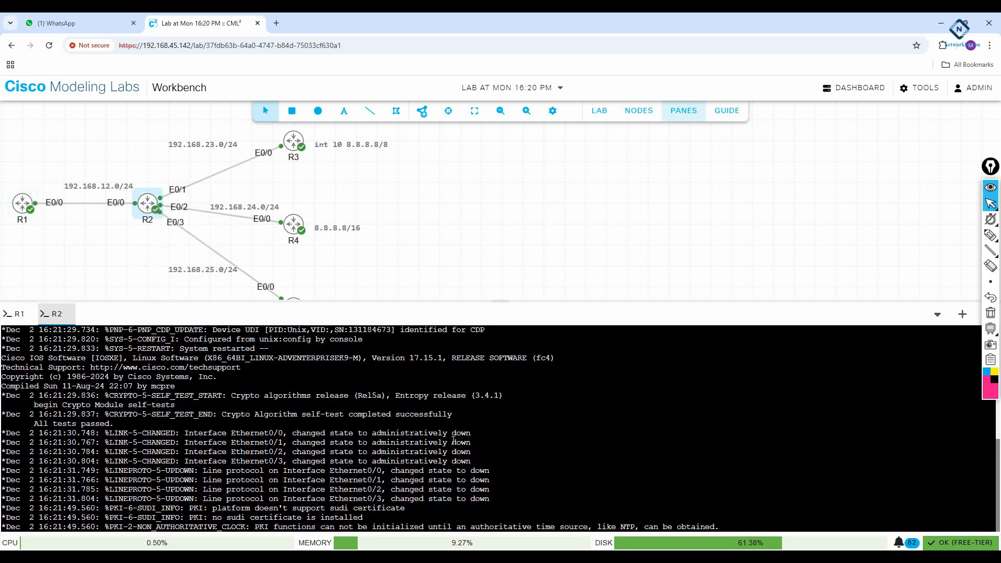
key(Return)
key(Return)
key(Return)
key(Return)
key(Return)
key(Return)
key(Return)
key(Return)
key(Return)
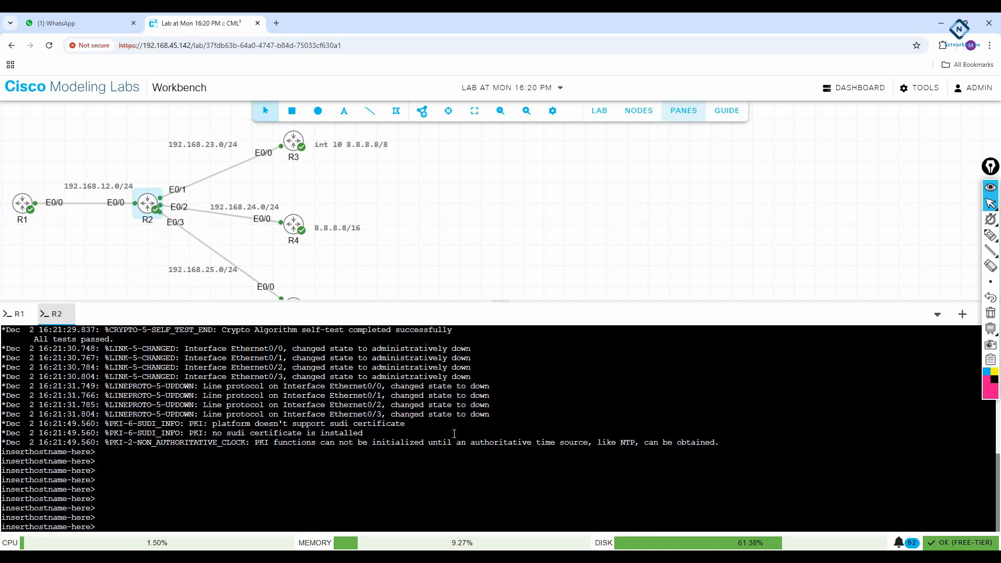
key(alt+Tab)
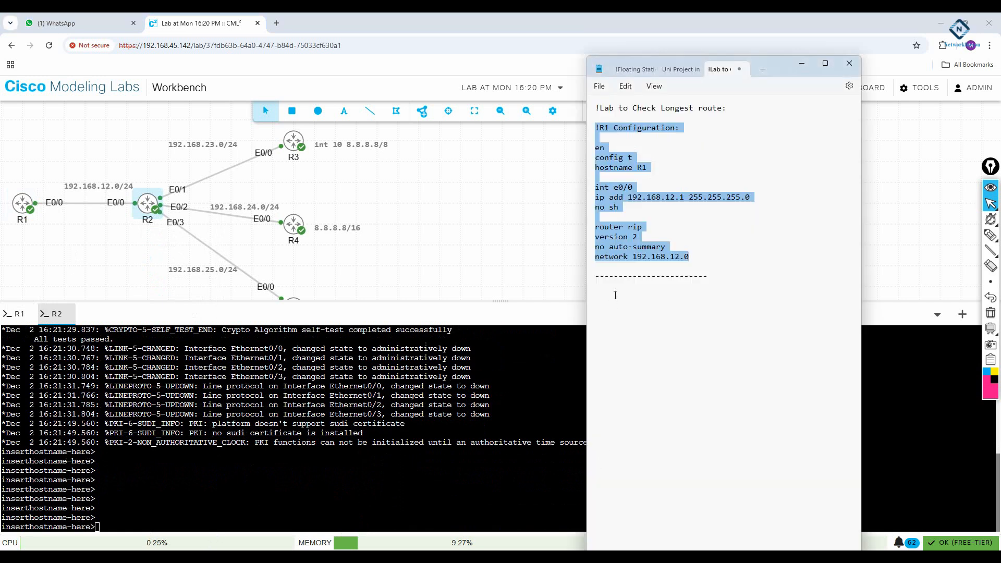
- Start an '!R2 Configuration:' section with en, config t, hostname R2 and int e0/0
click(615, 295)
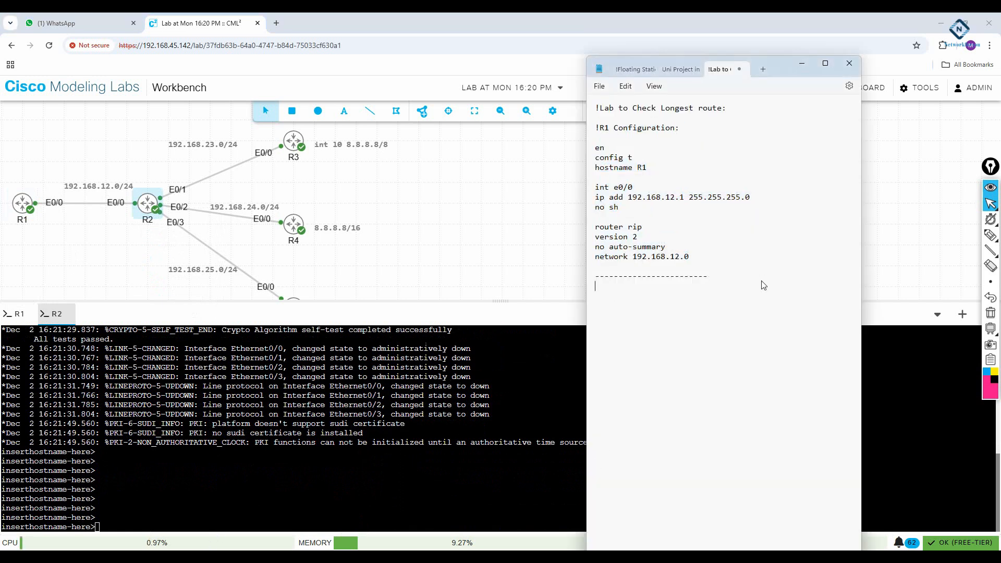
text(!R2 confi)
key(BackSpace)
key(BackSpace)
key(BackSpace)
key(BackSpace)
key(BackSpace)
text(Configuration:)
key(Return)
key(Return)
text(en)
key(Return)
text(config t)
key(Return)
text(hostn)
text(ame R2  )
text(int e0/0)
- Add ip add 192.168.12.2 255.255.255.0 and no sh, then begin int e0/1
key(Return)
text(ip add )
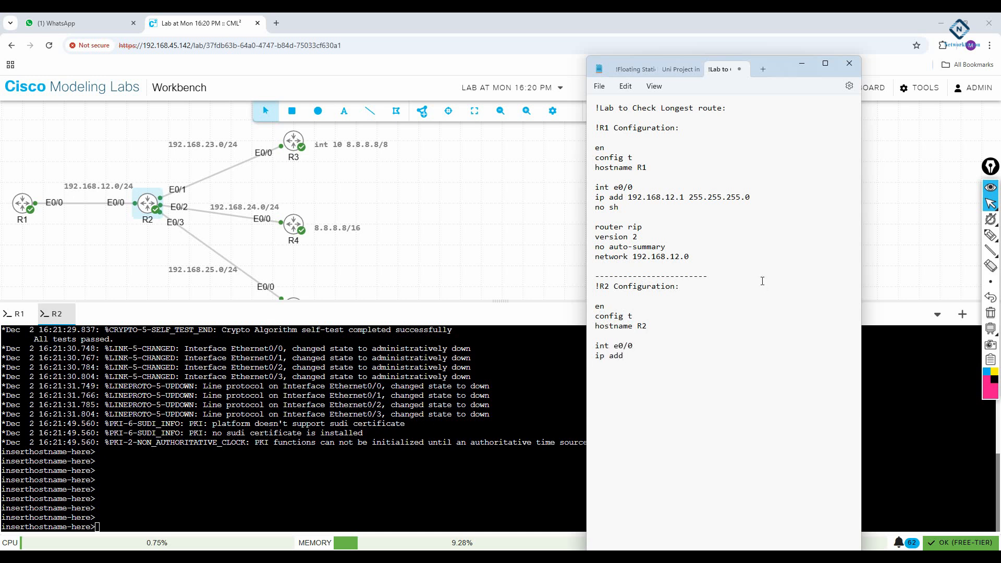
text(192.168.12)
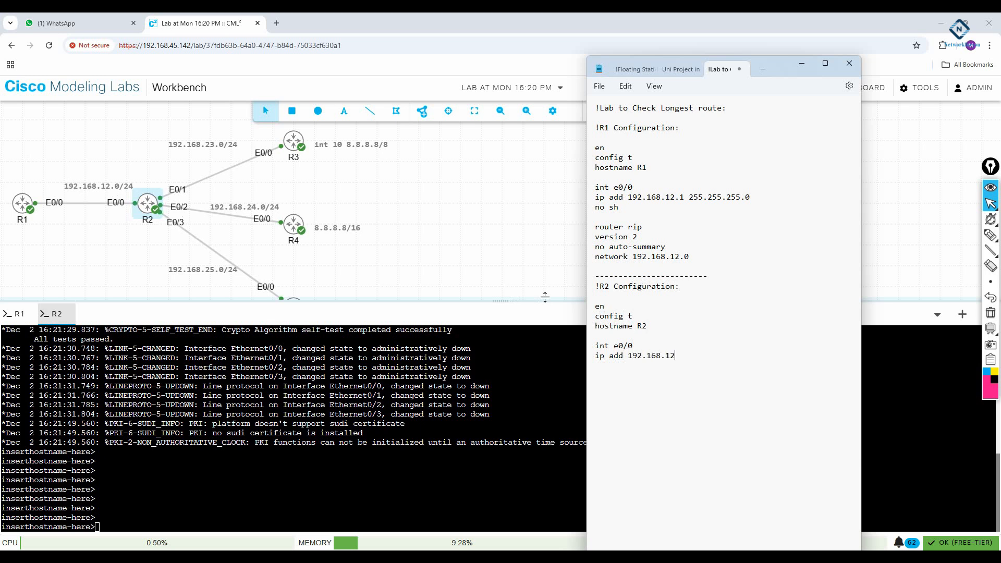
text(.2 255.255.255.0)
key(Return)
text(no sh)
key(Return)
text(int e0/1)
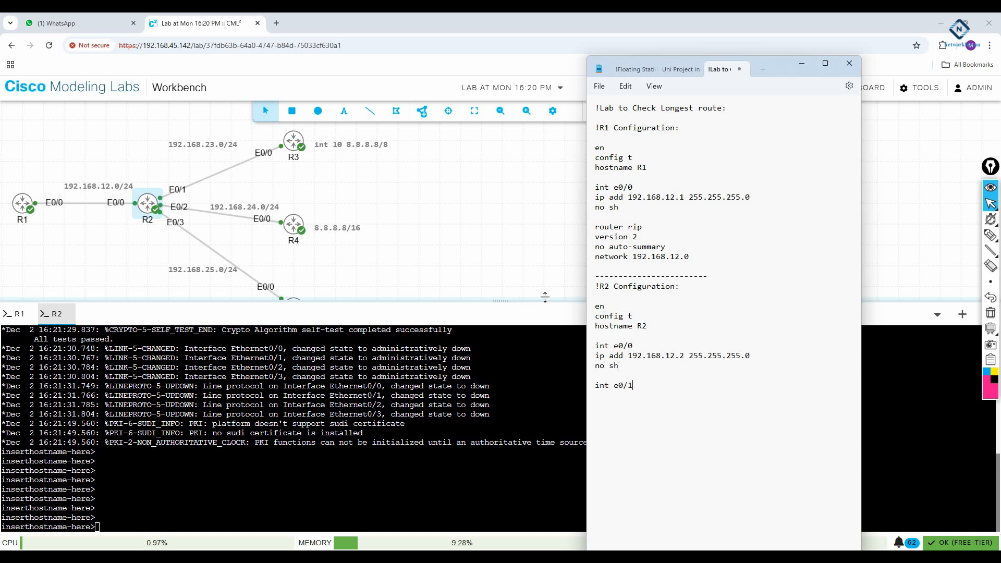